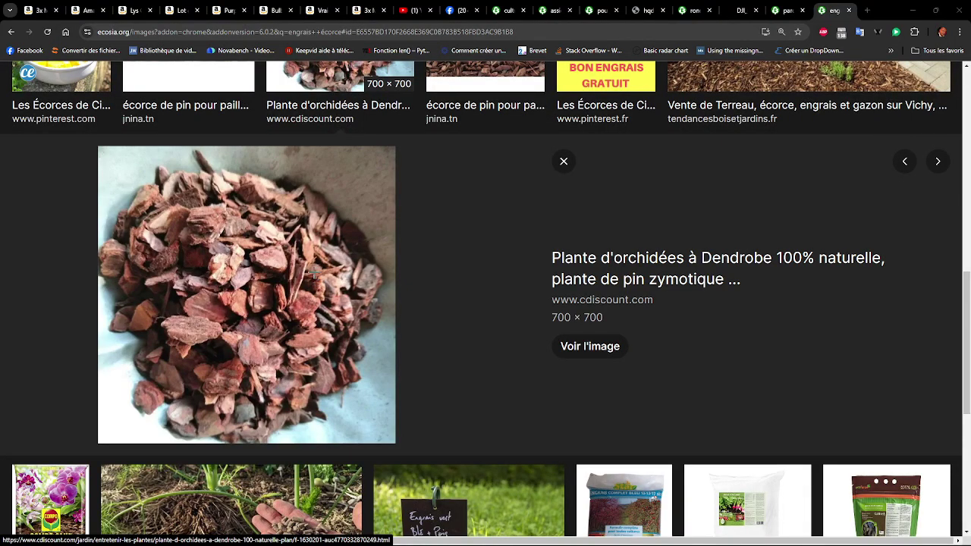
Capture the enlarged bark chip picture as a screen snip and switch to the Paint drawing of the open container
key("super+shift+s")
left_click_drag(116, 163, 354, 424)
key("alt+Tab")
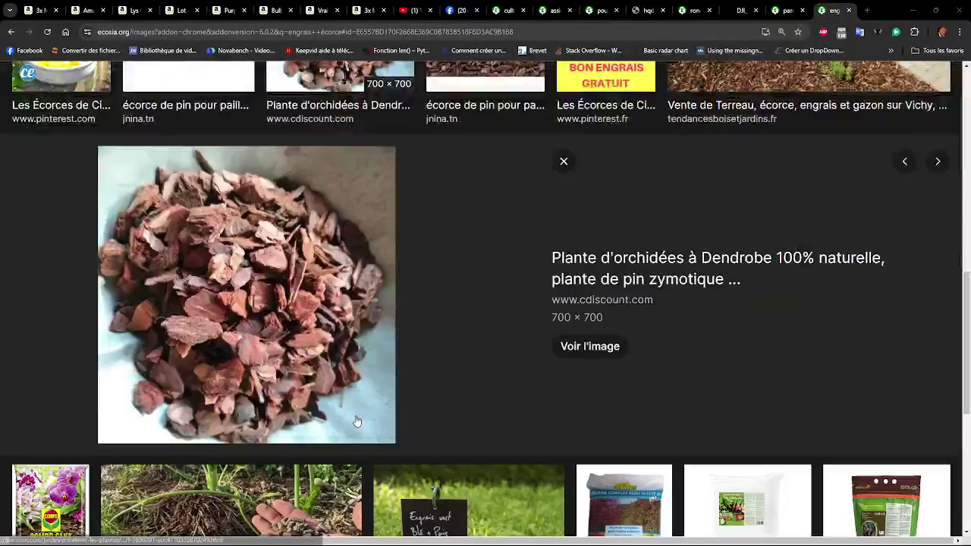
key("alt+Tab")
key("alt+Tab")
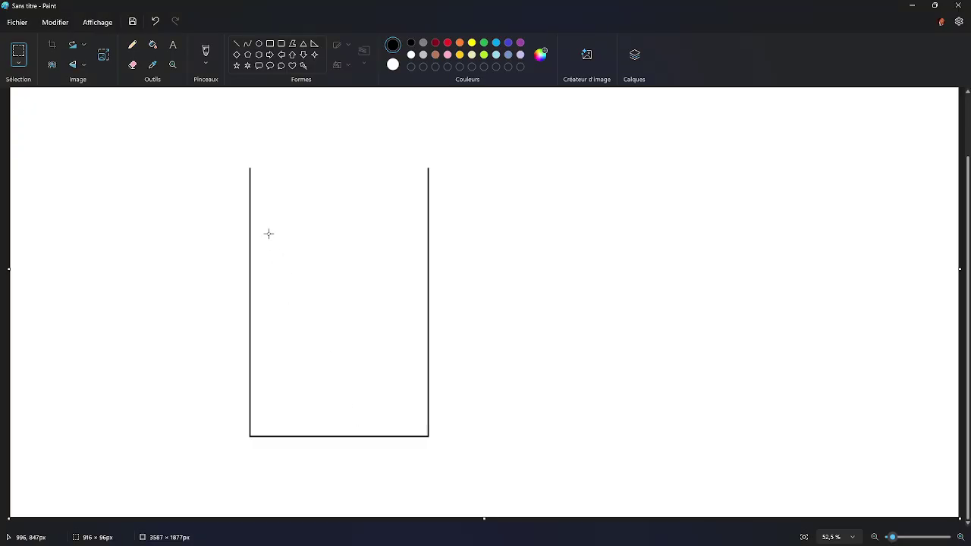
Paste the bark snip at the bottom of the container and resize it to about 577 × 391 px
key("ctrl+v")
mouse_move(93, 130)
left_mouse_down()
mouse_move(302, 282)
mouse_move(352, 322)
mouse_move(353, 338)
left_mouse_up()
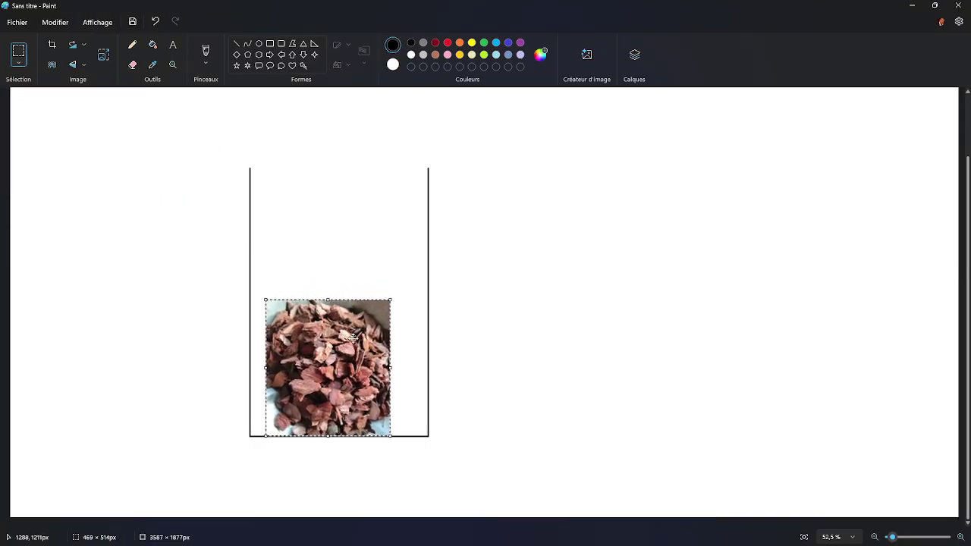
left_click_drag(391, 300, 423, 330)
mouse_move(387, 361)
left_mouse_down()
mouse_move(381, 372)
mouse_move(381, 362)
left_mouse_up()
Switch to Chrome and search Ecosia in a new tab for "fruit bio à noyau"
key("alt+Tab")
key("alt+Tab")
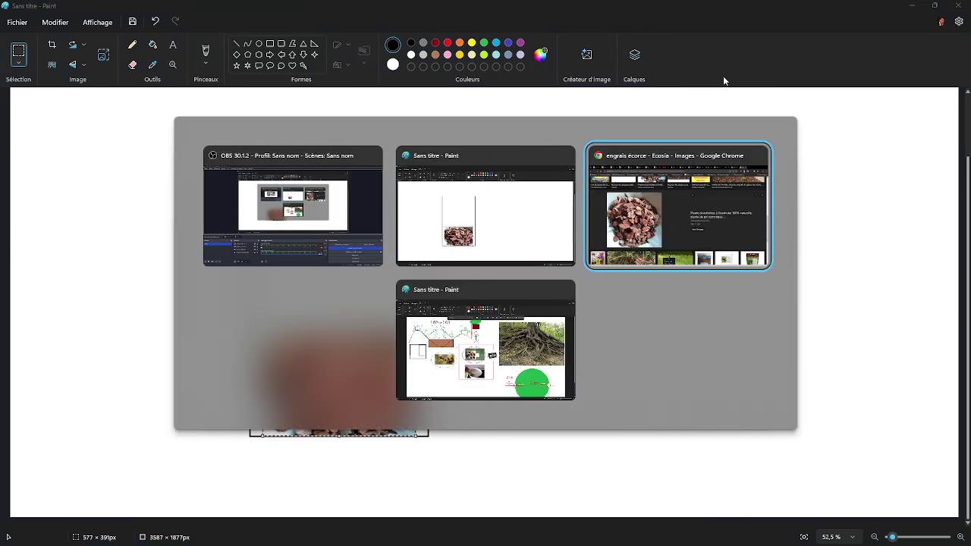
key("ctrl+t")
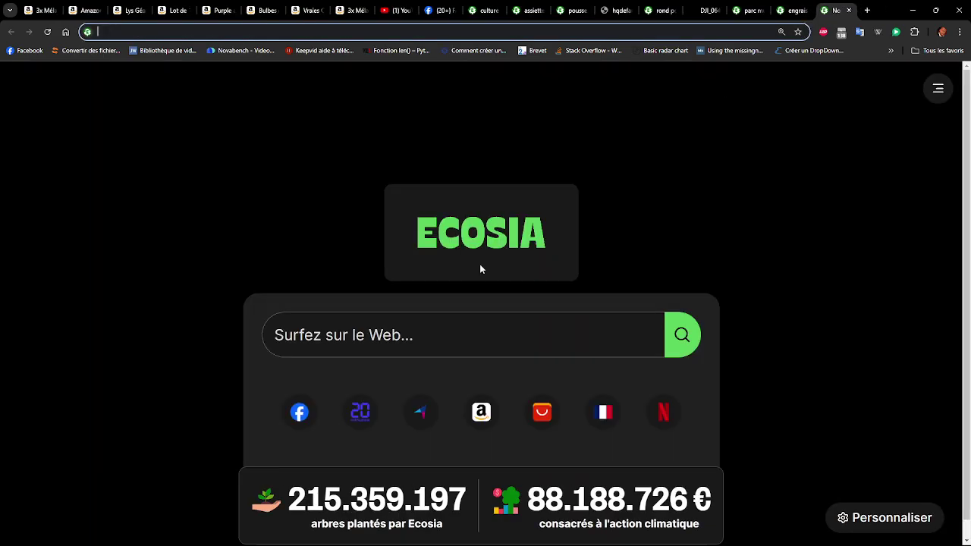
left_click(444, 352)
type("fruit biuo")
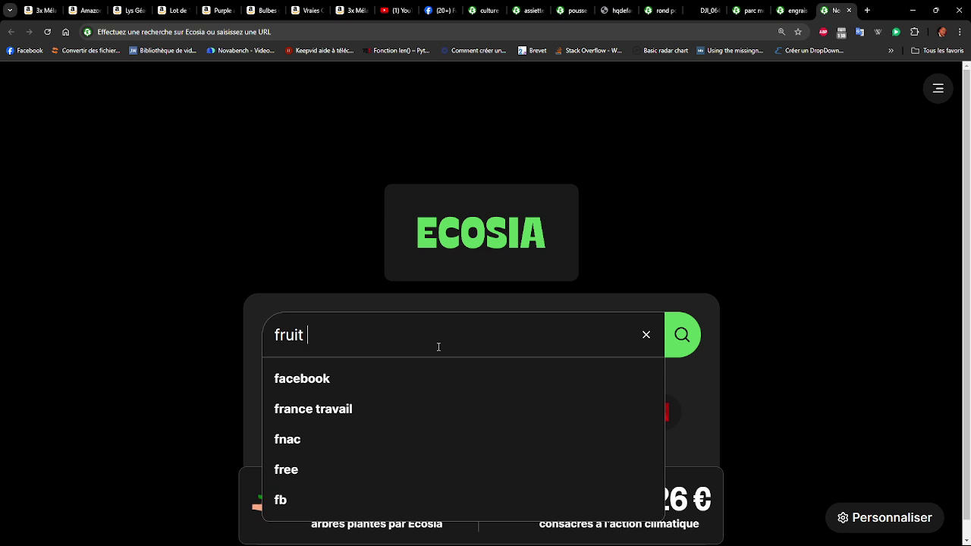
key("BackSpace")
type("po")
key("BackSpace")
key("BackSpace")
type("o à noy")
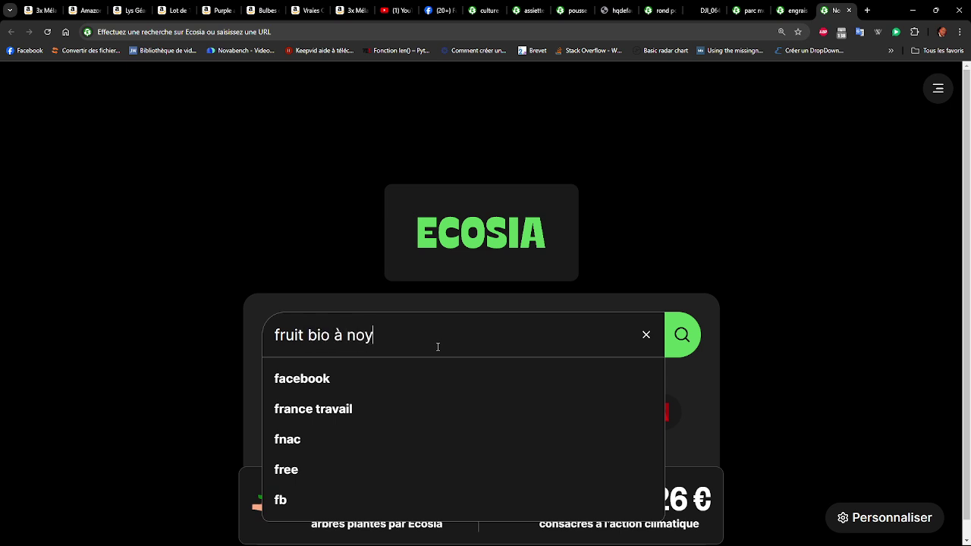
type("au")
key("Return")
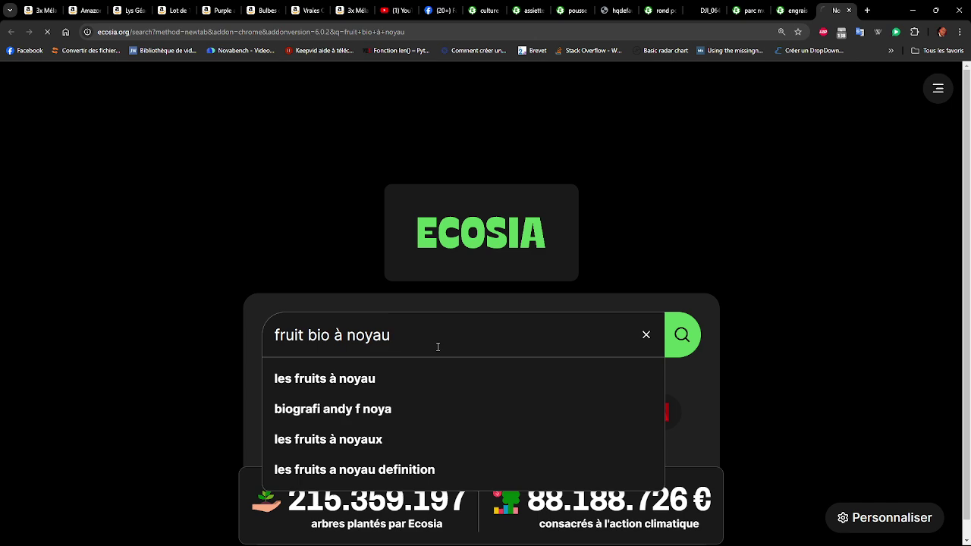
Look through the stone fruit image results and return to the web results
scroll(281, 197, "down", 4)
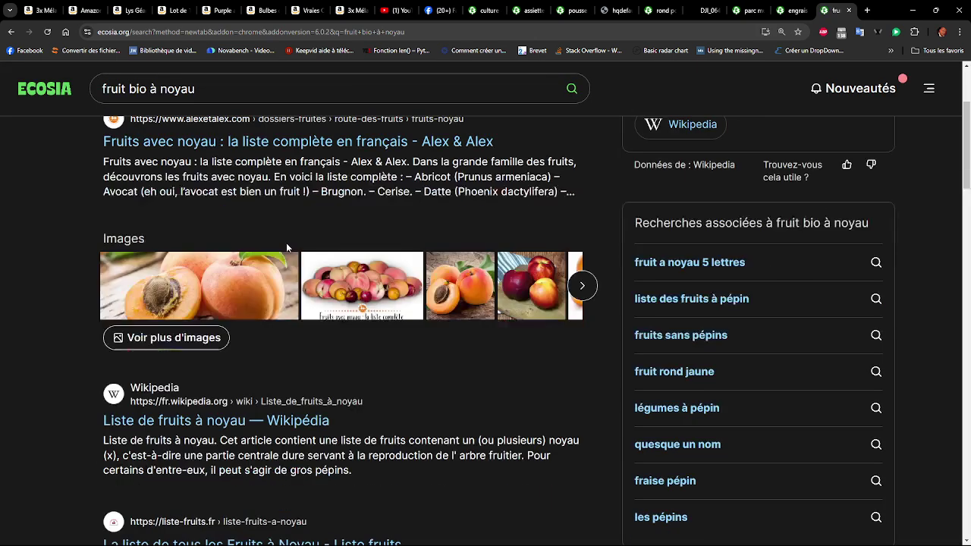
left_click(246, 285)
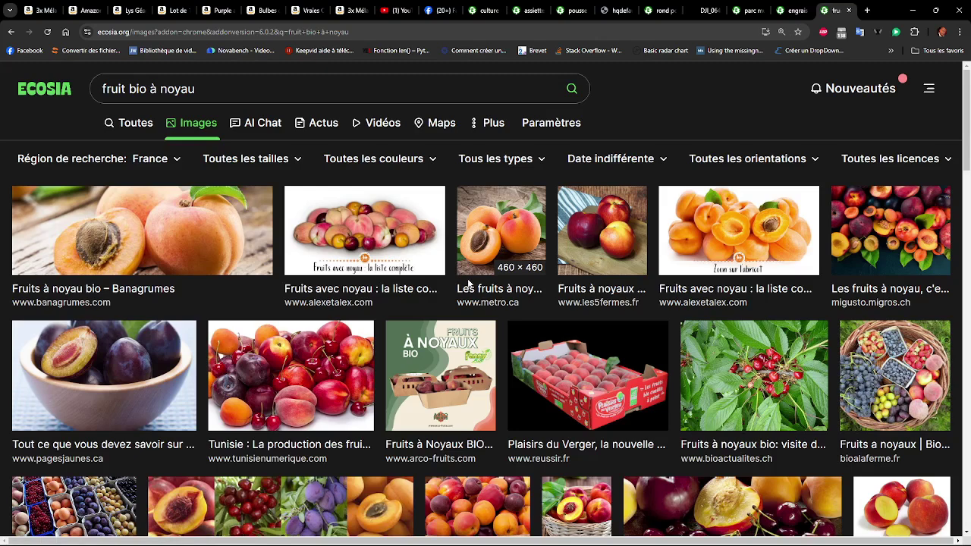
scroll(462, 281, "down", 2)
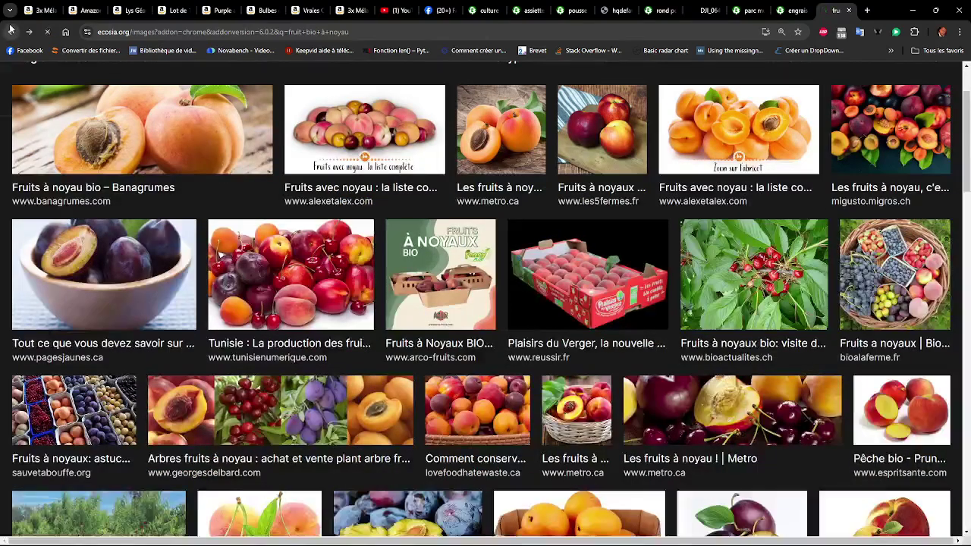
left_click(11, 31)
Replace the search query with "pomme bio" and run the search
left_click(219, 88)
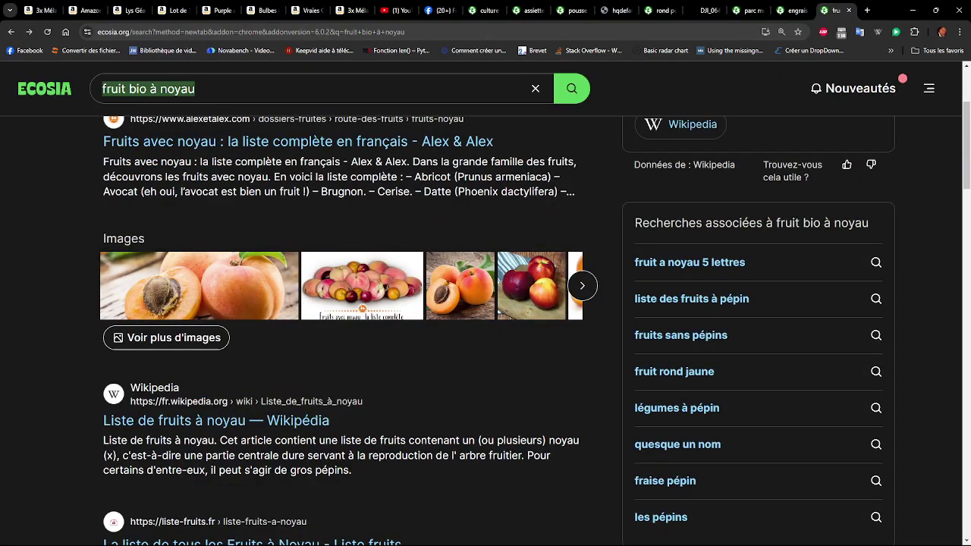
type("pomme")
key("Return")
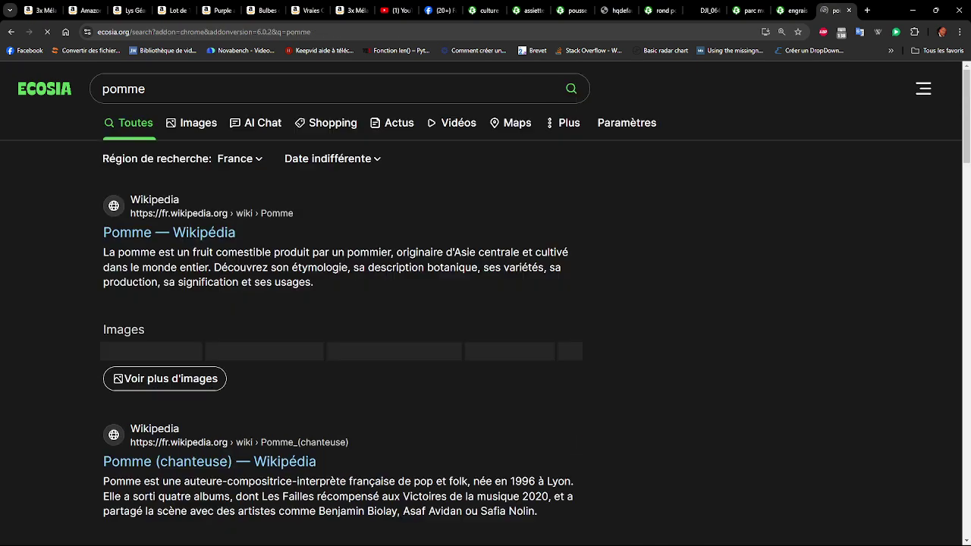
left_click(211, 103)
type("bio")
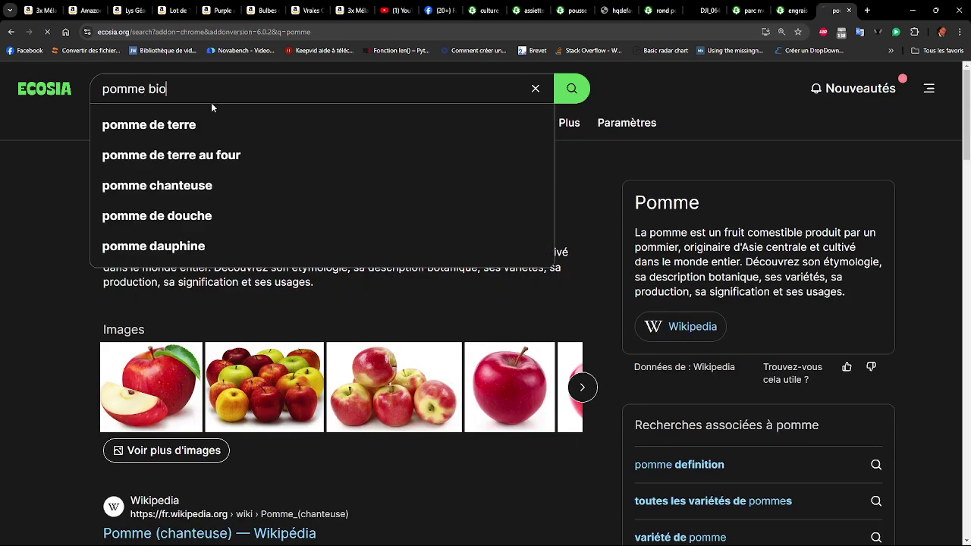
key("Return")
Open the image results for "pomme bio" and find the apple pictures below the shopping ads
scroll(289, 346, "down", 10)
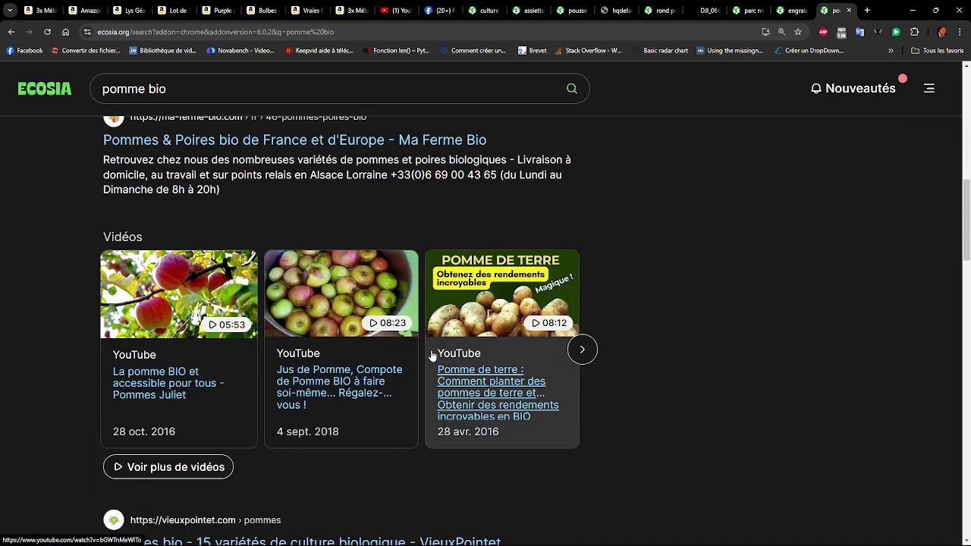
scroll(412, 323, "down", 3)
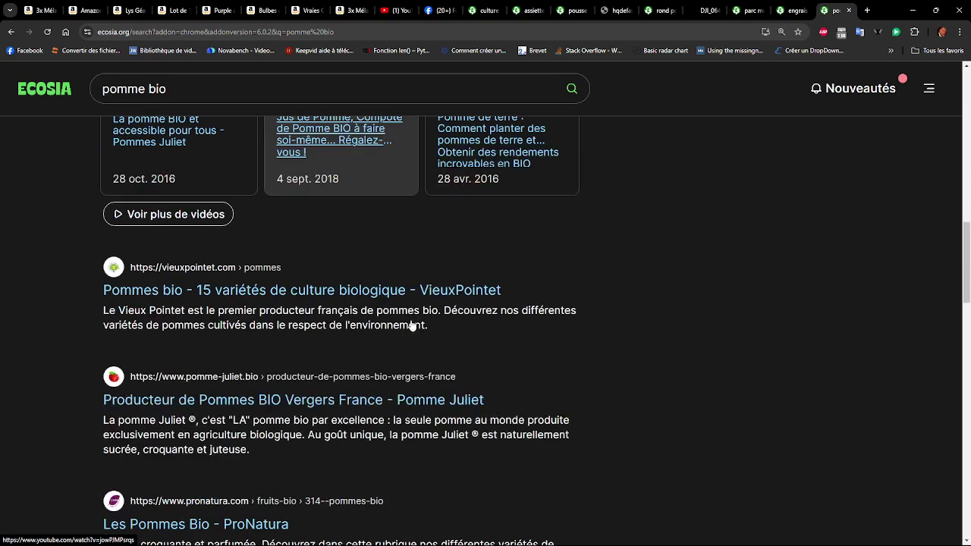
scroll(374, 219, "up", 7)
scroll(374, 219, "up", 5)
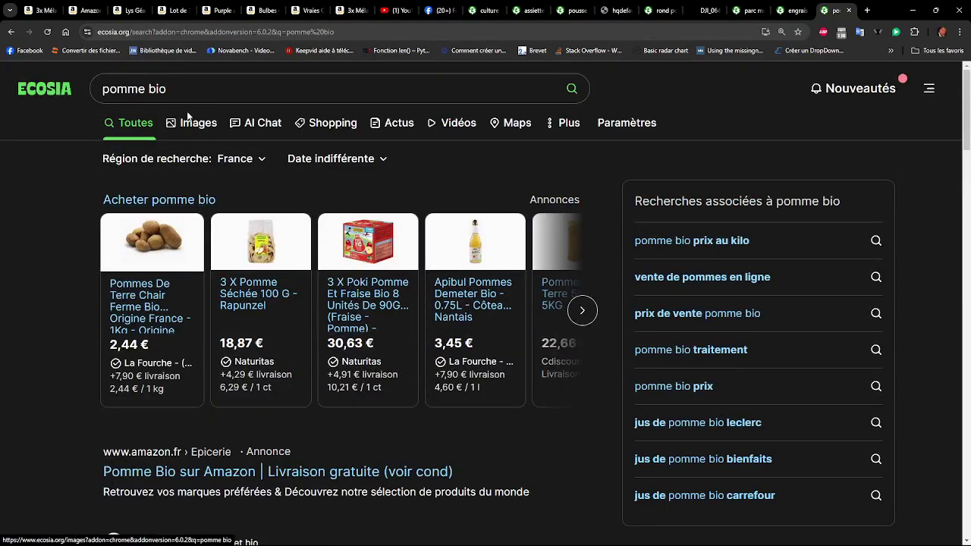
left_click(184, 125)
scroll(527, 322, "down", 4)
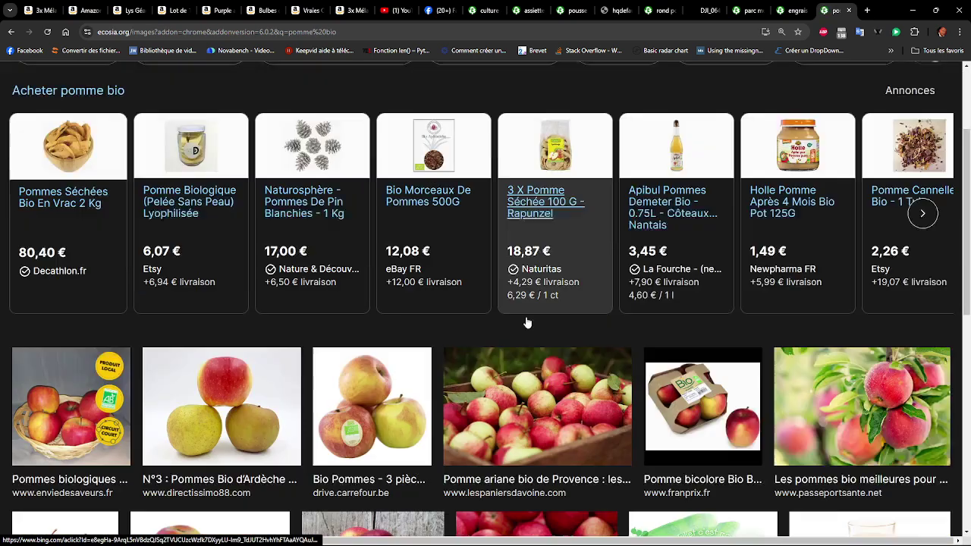
scroll(528, 323, "down", 1)
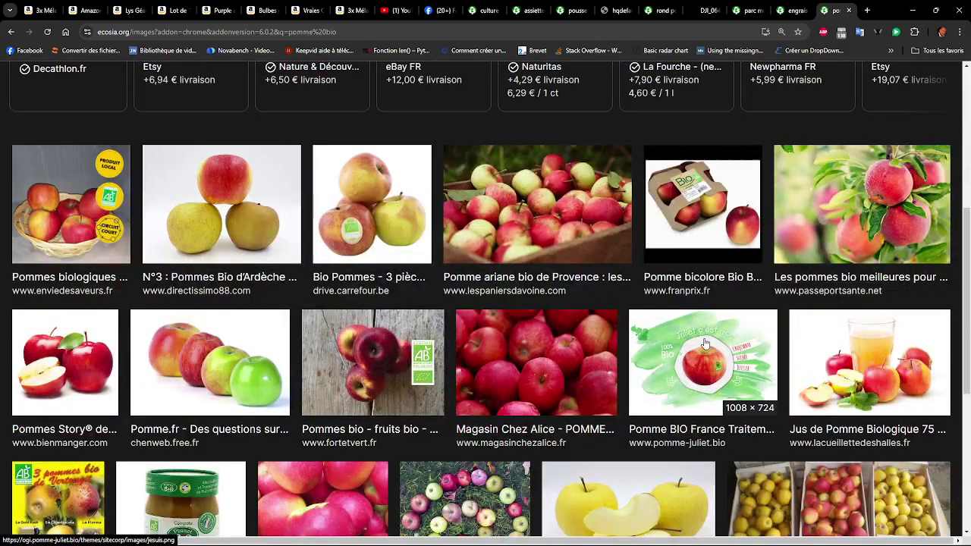
Snip the apple from the Pomme BIO France picture and paste it in Paint on top of the bark, enlarged to about 255 × 230 px
key("super+shift+s")
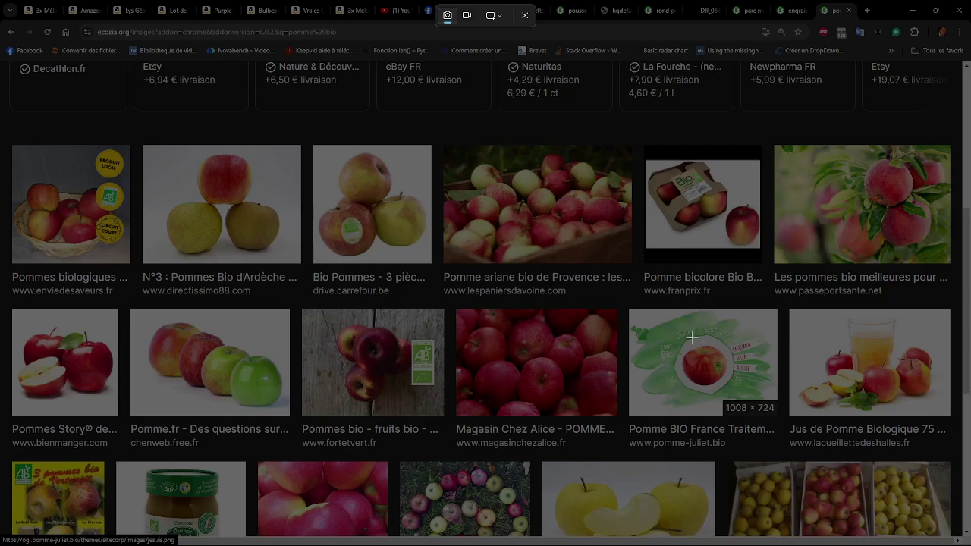
key("alt+Tab")
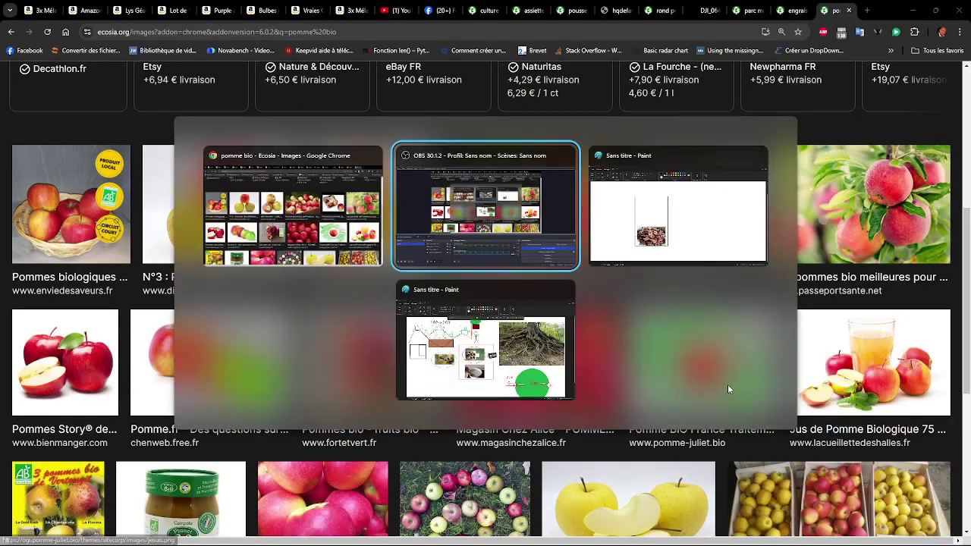
key("alt+Tab")
key("ctrl+v")
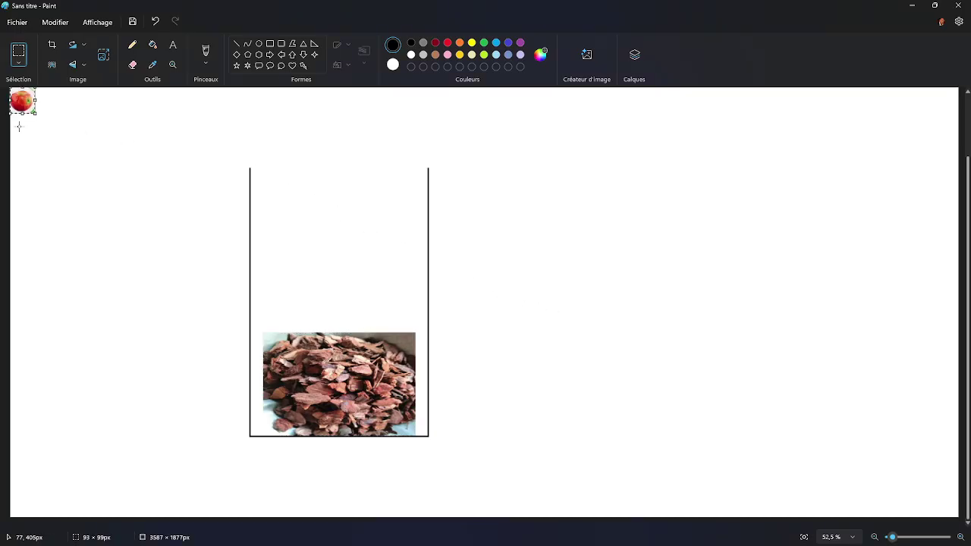
left_click_drag(26, 99, 369, 310)
left_click_drag(338, 278, 345, 302)
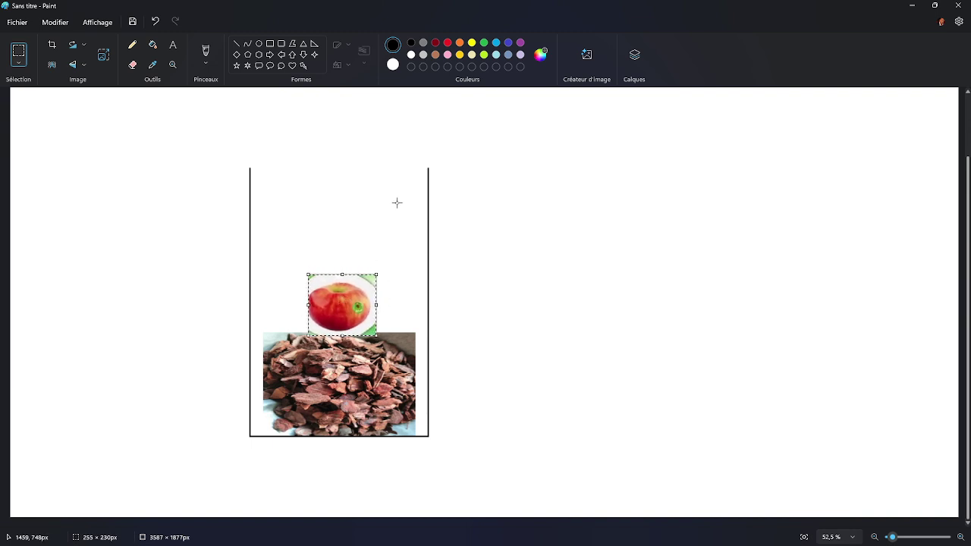
Copy the bark block, about 578 × 404 px, and place the duplicate above the apple near the container's rim
left_click(18, 52)
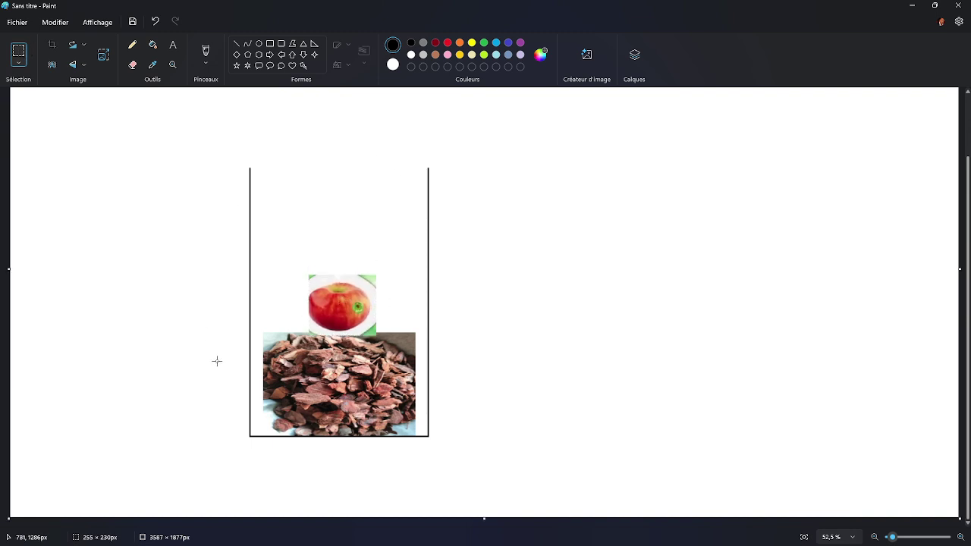
left_click_drag(261, 329, 413, 435)
key("ctrl+c")
key("ctrl+v")
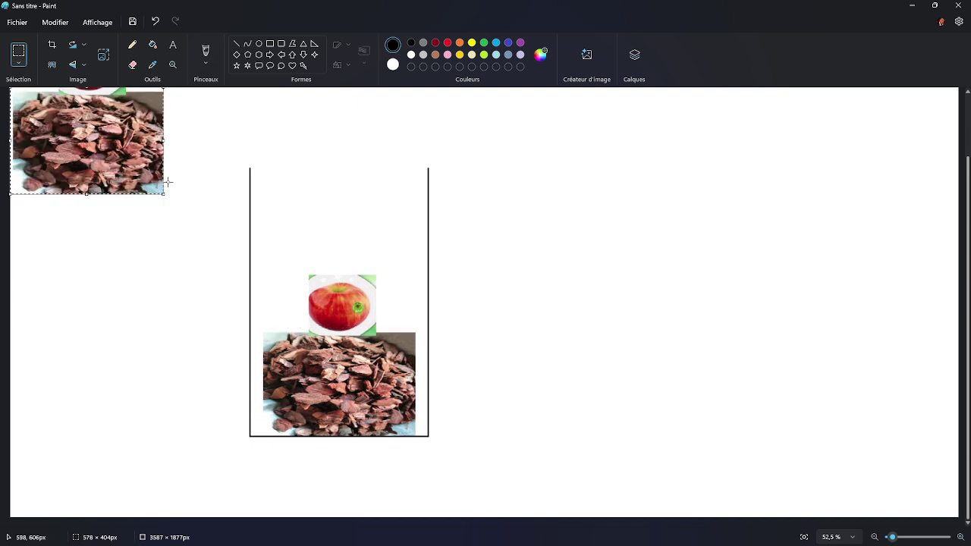
left_click_drag(103, 142, 356, 219)
Select a strip of about 678 × 69 px along the container's rim and delete the image remains protruding above it
left_click(18, 49)
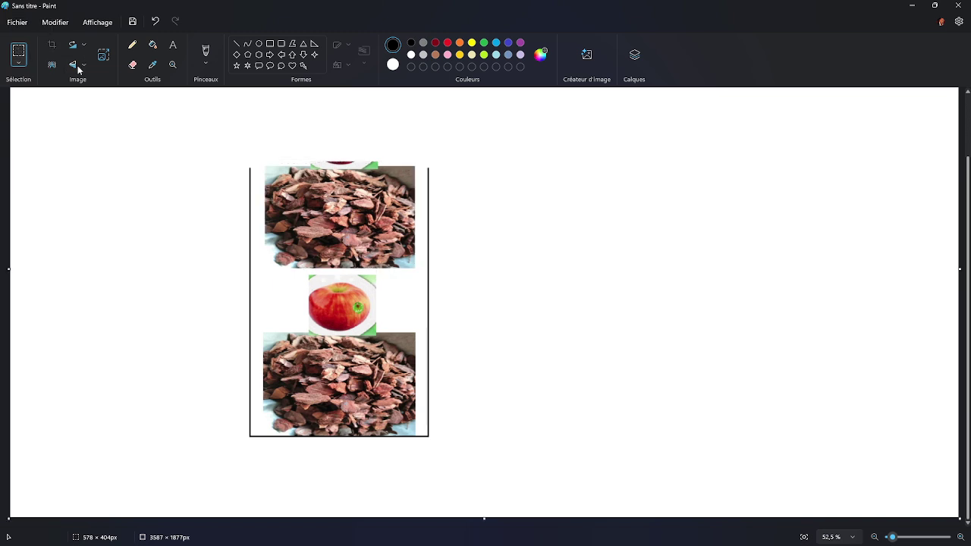
left_click_drag(247, 150, 426, 169)
key("Delete")
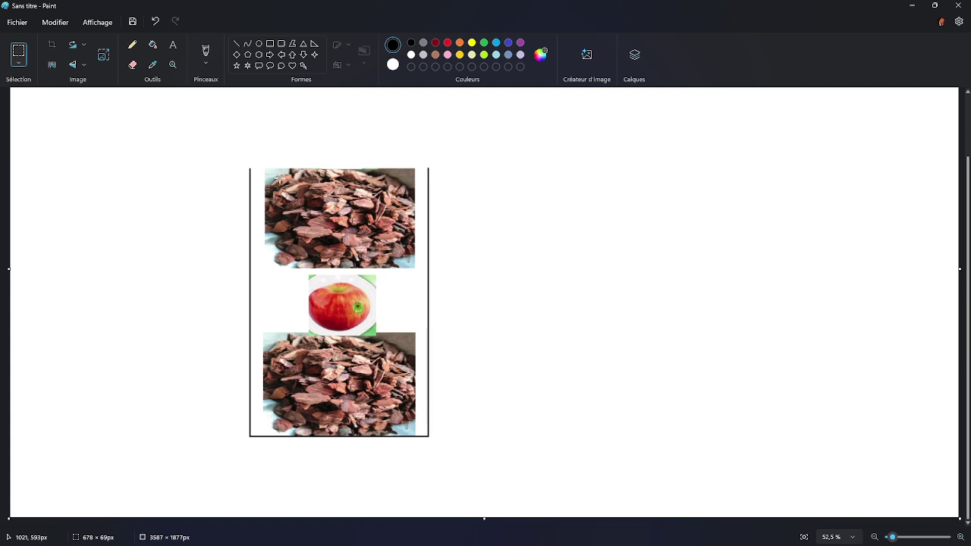
Snip a piece of the upper bark, paste it to the left of the apple and enlarge it to about 173 × 369 px
key("super+shift+s")
left_click_drag(280, 173, 339, 257)
key("ctrl+v")
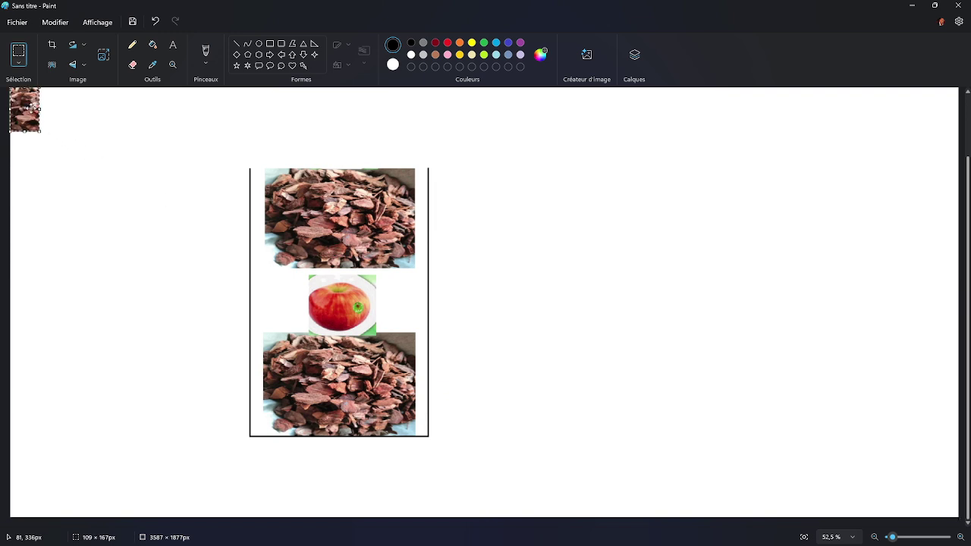
left_click_drag(29, 104, 310, 281)
mouse_move(309, 314)
left_mouse_down()
mouse_move(328, 372)
mouse_move(299, 317)
left_mouse_up()
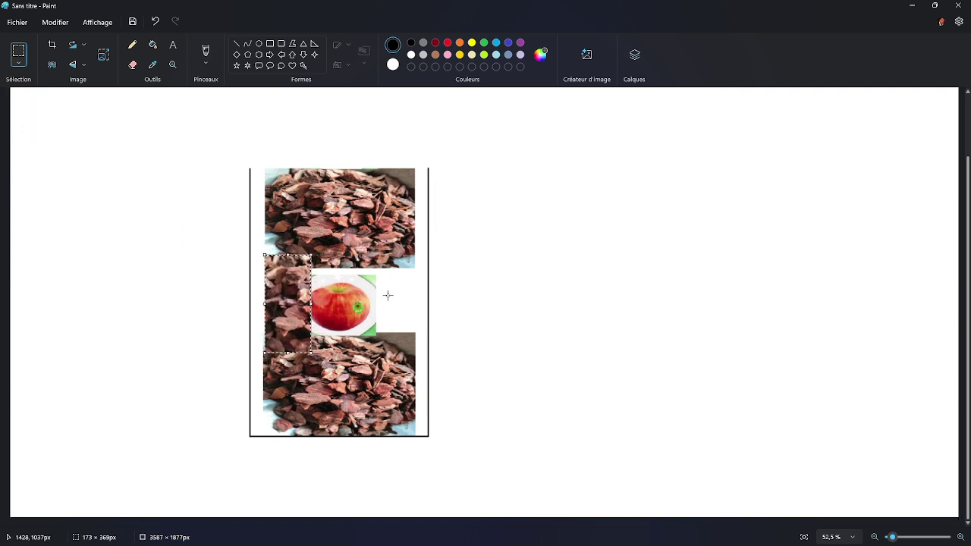
Paste the bark piece again to the right of the apple and resize it to about 169 × 270 px
key("ctrl+v")
left_click_drag(38, 131, 420, 305)
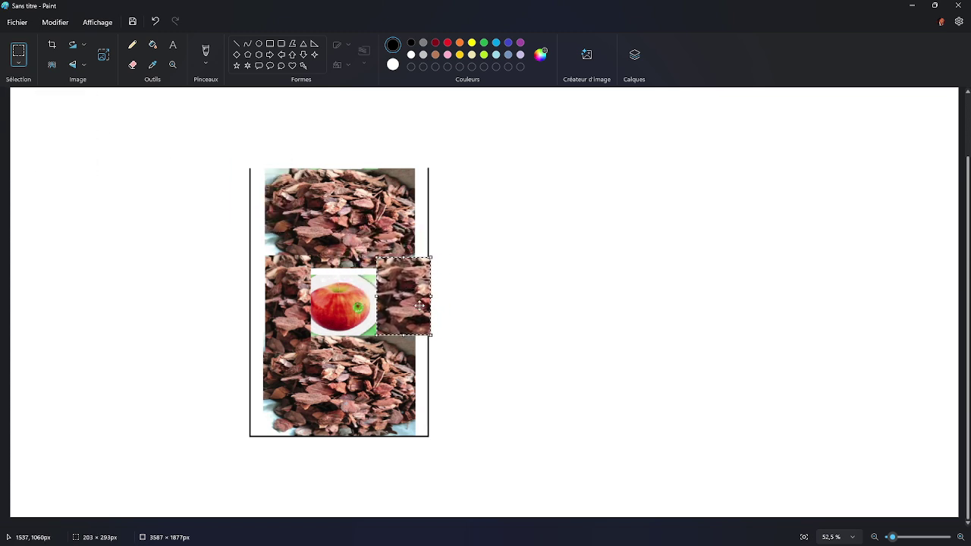
left_click_drag(437, 340, 426, 334)
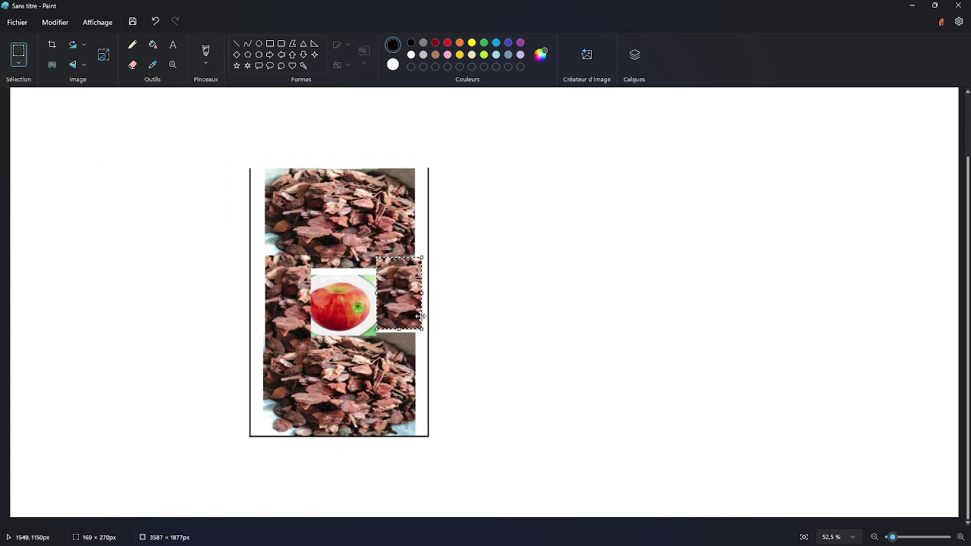
Draw a narrow green rectangle about 21 × 731 px from the apple up past the container's rim and fill its upper part green
left_click(269, 43)
left_click(484, 42)
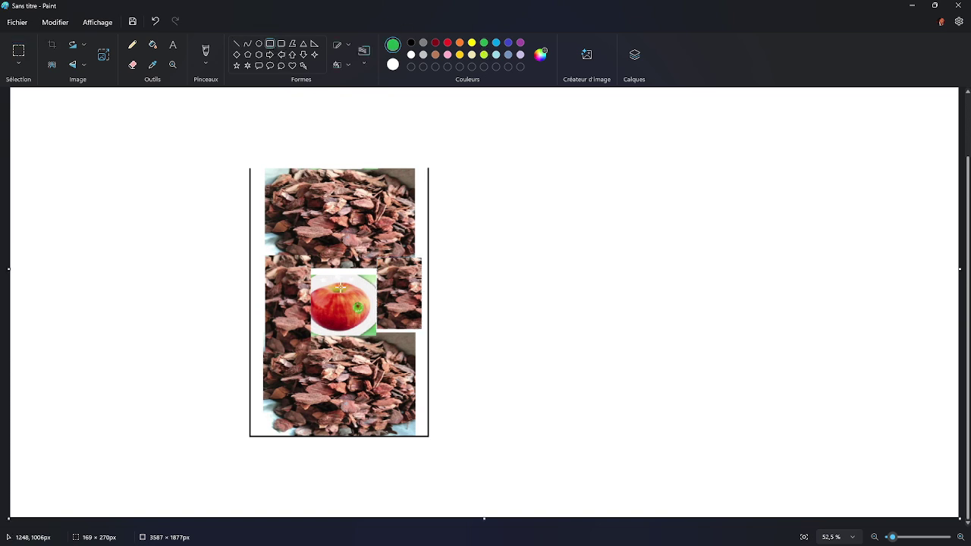
left_click_drag(341, 287, 334, 93)
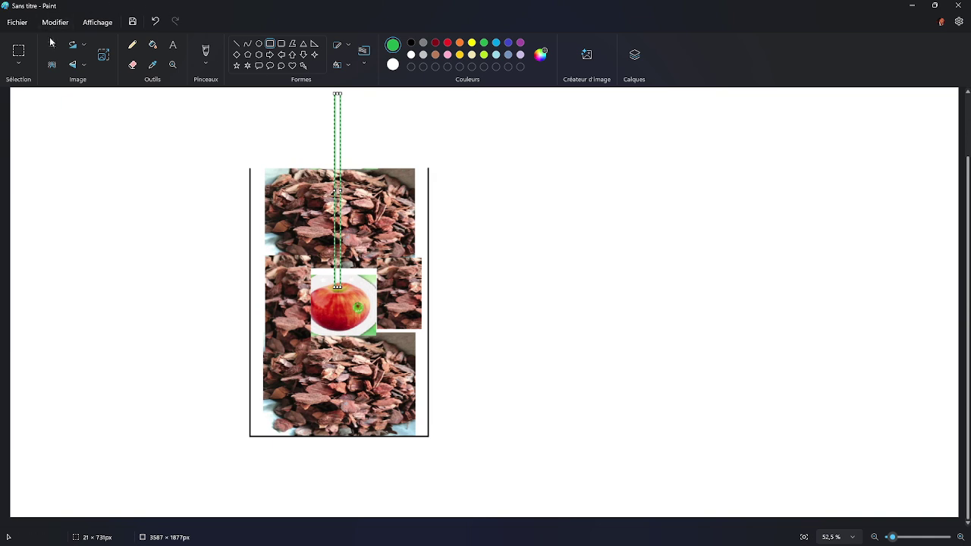
left_click(152, 44)
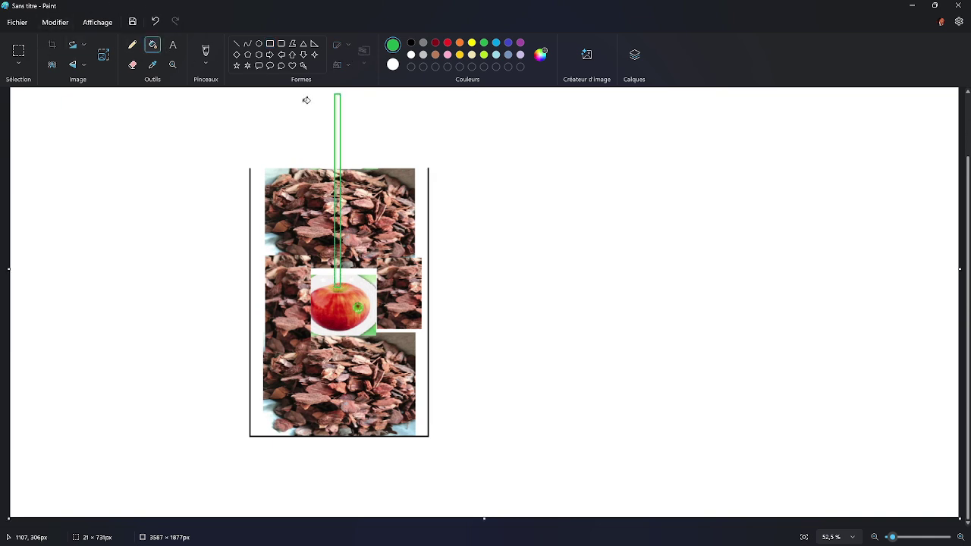
left_click(340, 110)
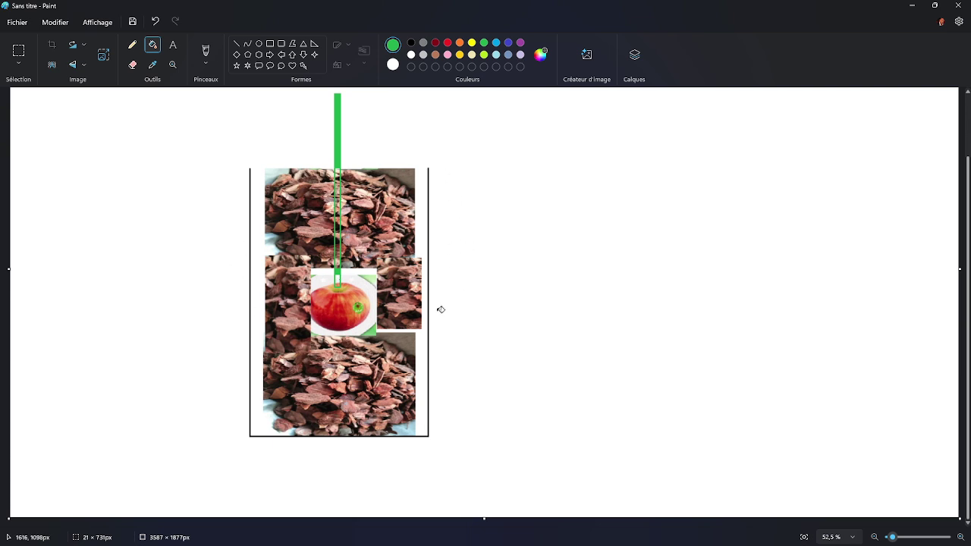
Extend the canvas upward above the green stem to about 3587 × 2093 px
scroll(441, 309, "down", 3)
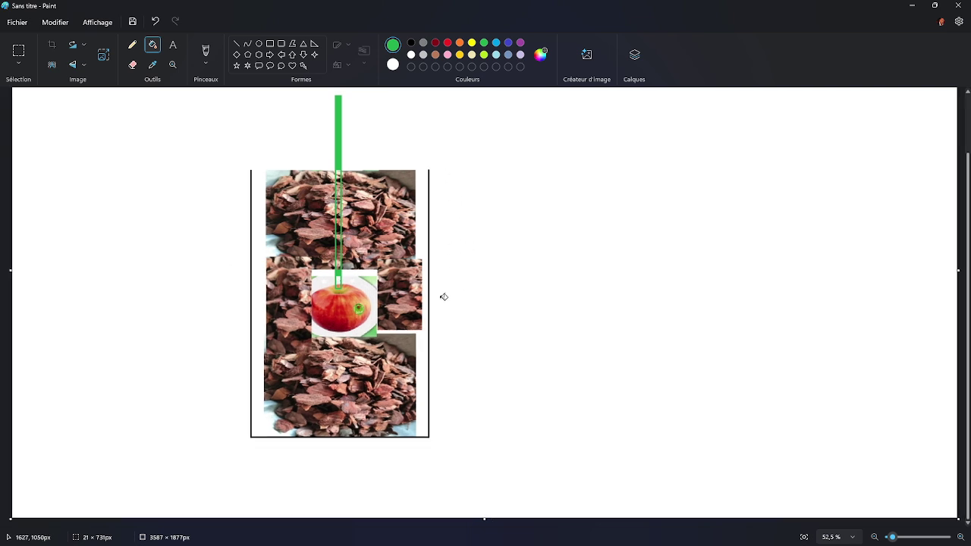
scroll(444, 296, "up", 1)
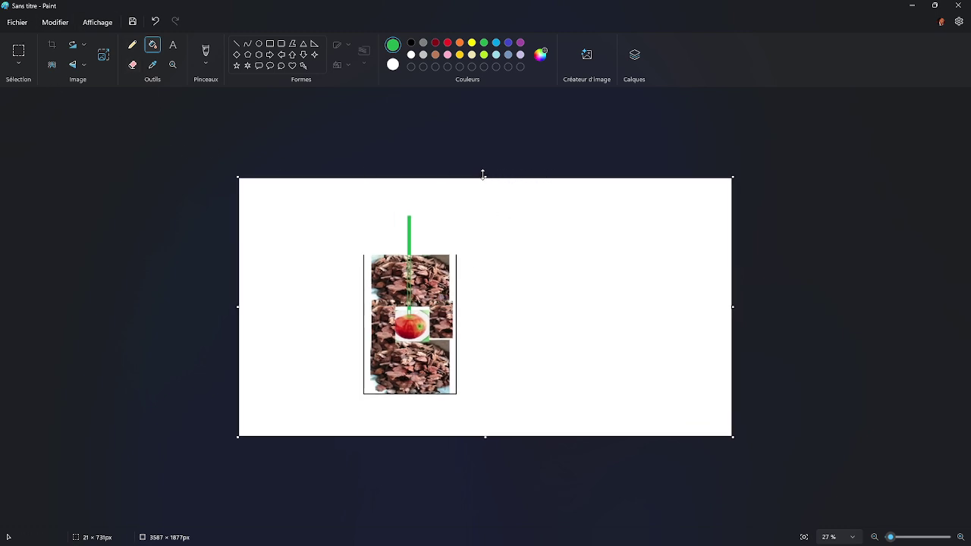
key("ctrl+a")
left_click_drag(484, 176, 488, 146)
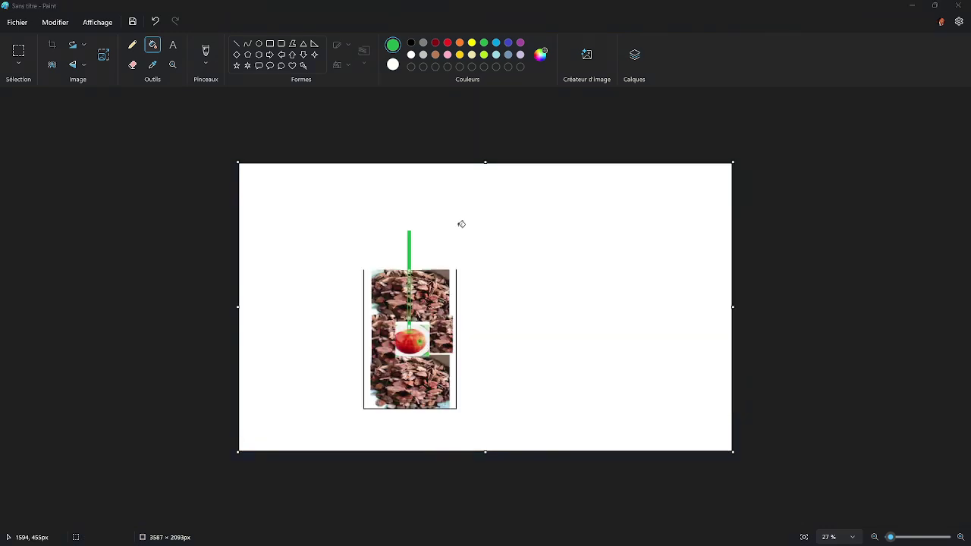
key("alt+Tab")
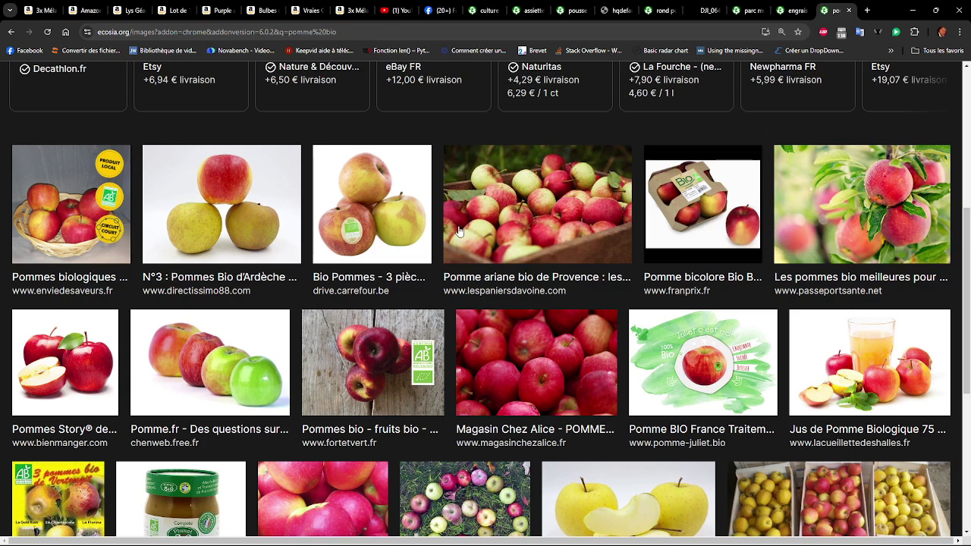
key("alt+Tab")
key("Tab")
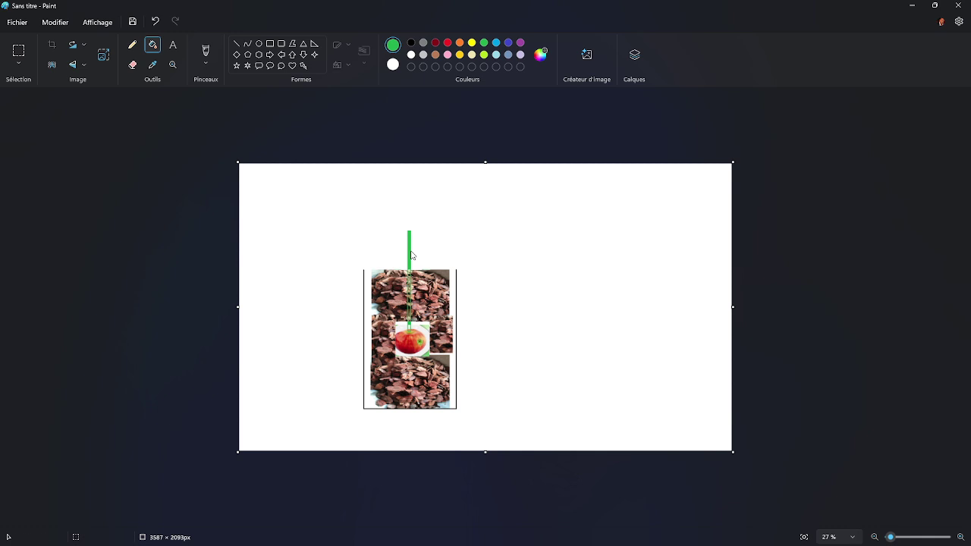
Draw two green downward arrows beside the container's right wall, one below the other, adjusting the upper one to about 66 × 446 px
left_click(304, 55)
left_click_drag(476, 414, 461, 353)
left_click_drag(467, 258, 471, 334)
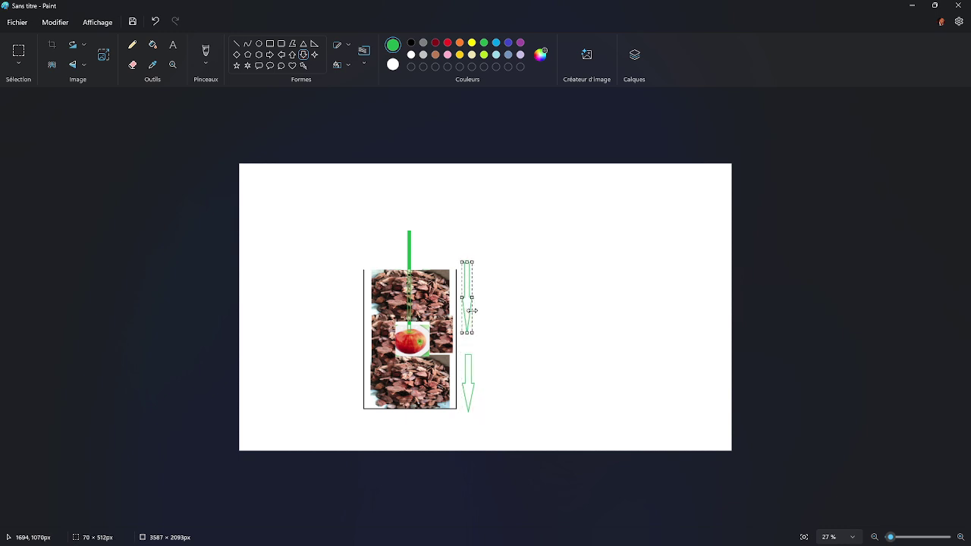
left_click_drag(466, 262, 472, 270)
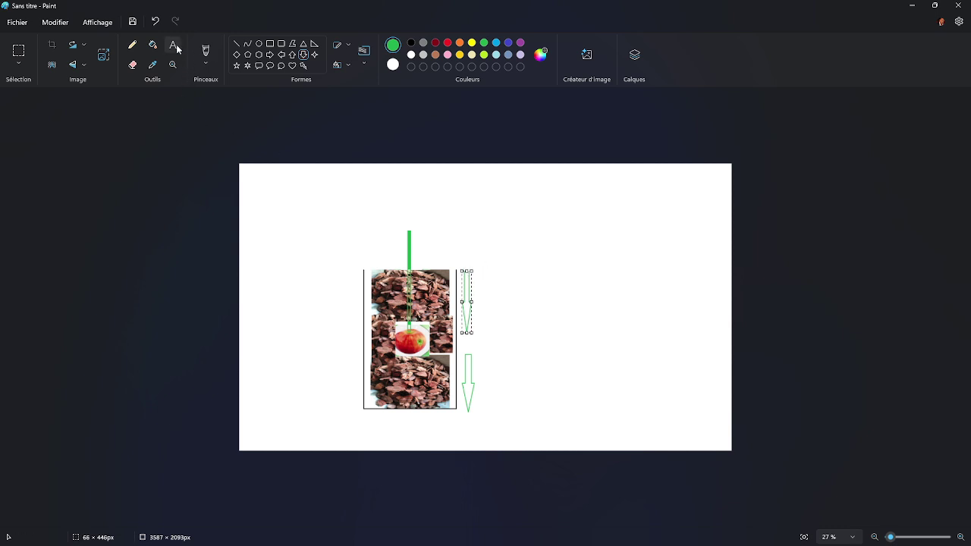
Label the upper arrow "40 cm" and the lower arrow "40cm" in green 36-point Calibri text
left_click(173, 45)
left_click(478, 287)
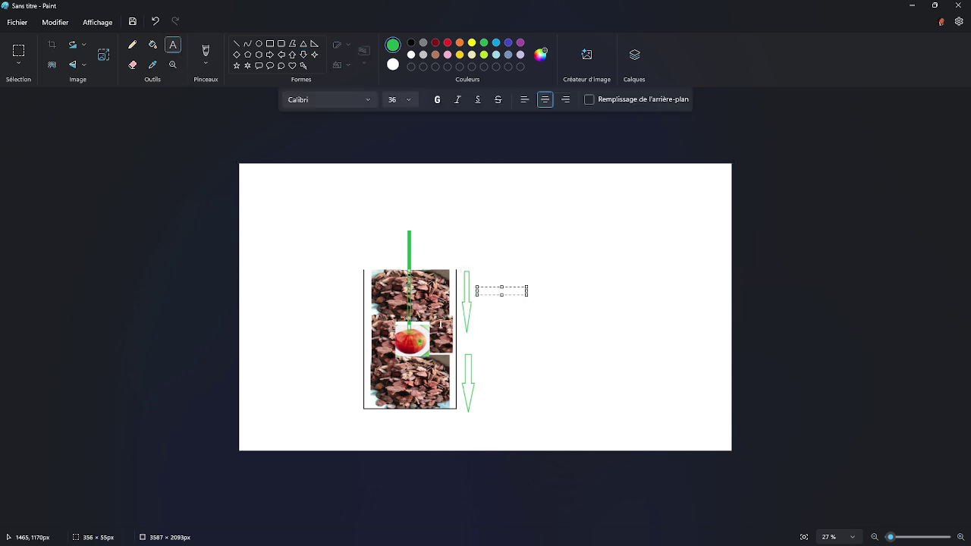
type("40")
left_click(490, 363)
left_click(481, 363)
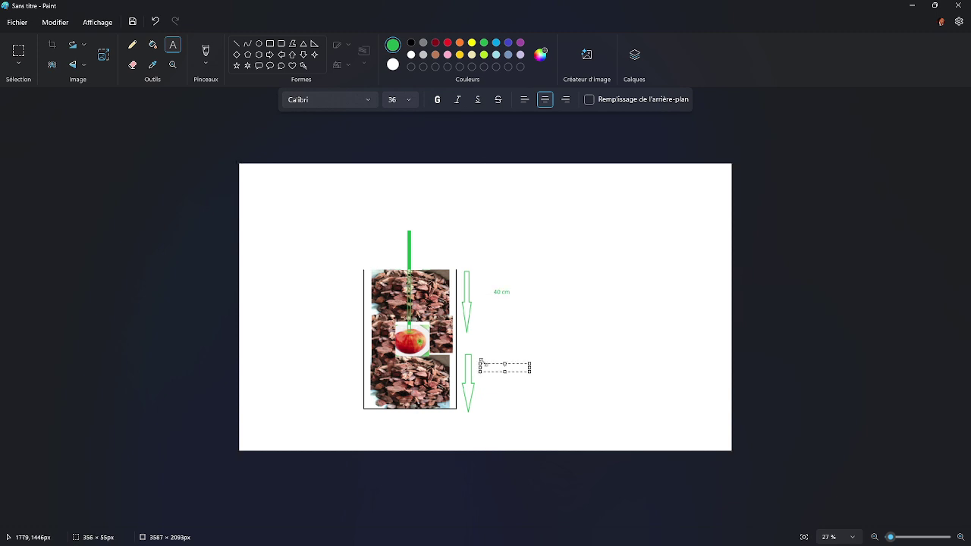
type("40cm")
left_click(481, 314)
Fill both downward arrows with solid green
scroll(481, 313, "up", 5, "ctrl")
scroll(497, 332, "down", 2, "ctrl")
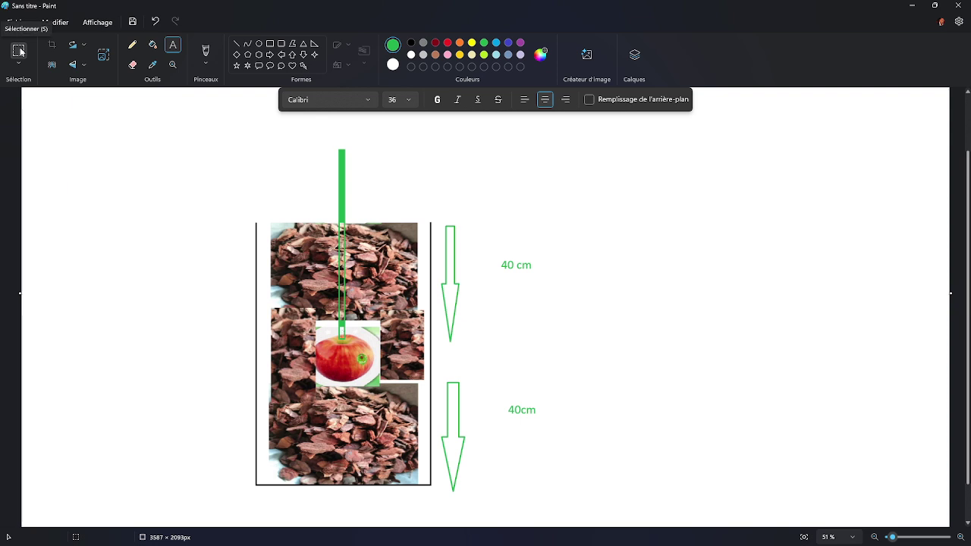
left_click(153, 44)
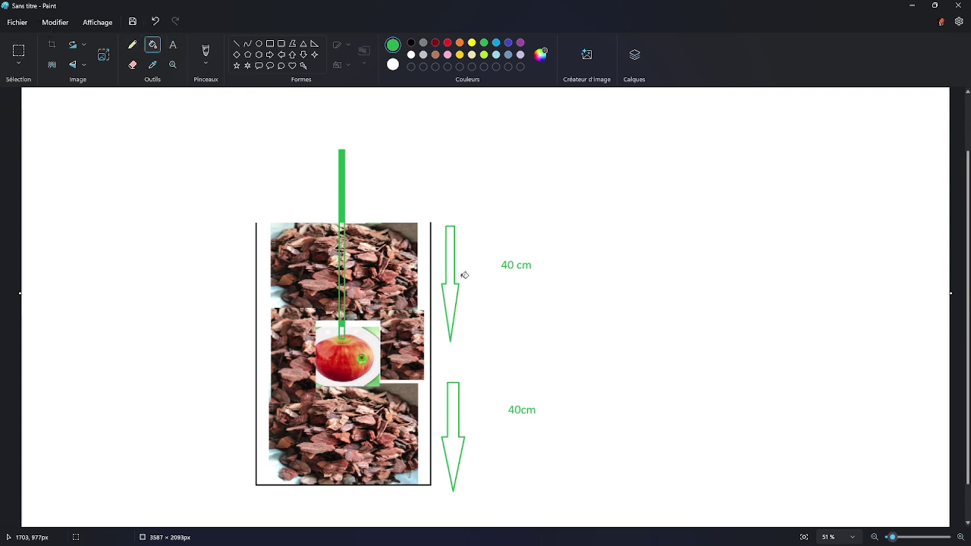
left_click(455, 304)
left_click(449, 430)
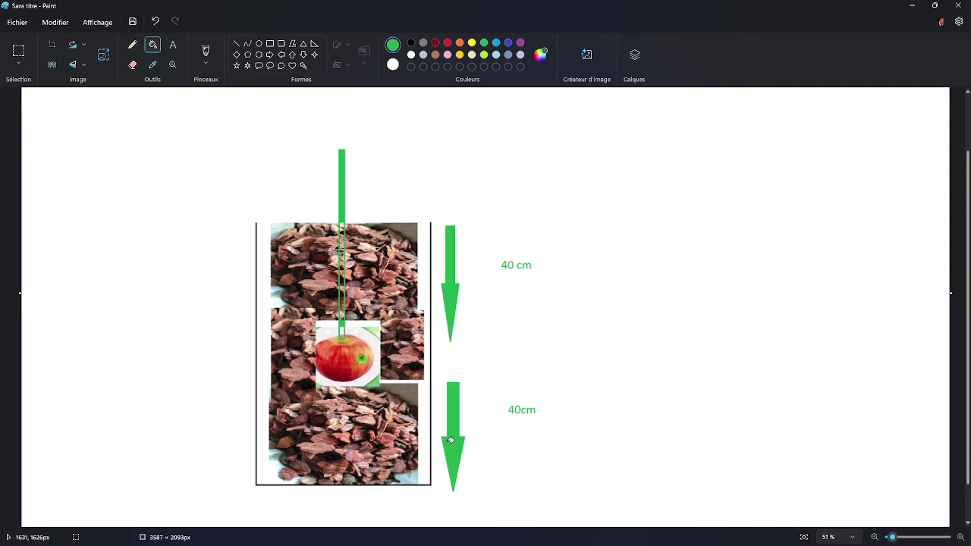
scroll(507, 410, "down", 2, "ctrl")
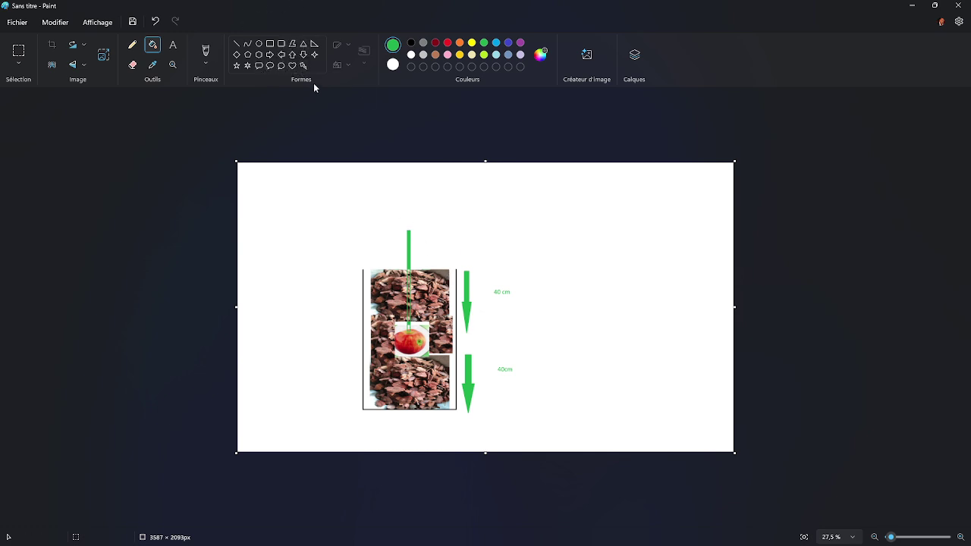
key("alt+Tab")
key("Tab")
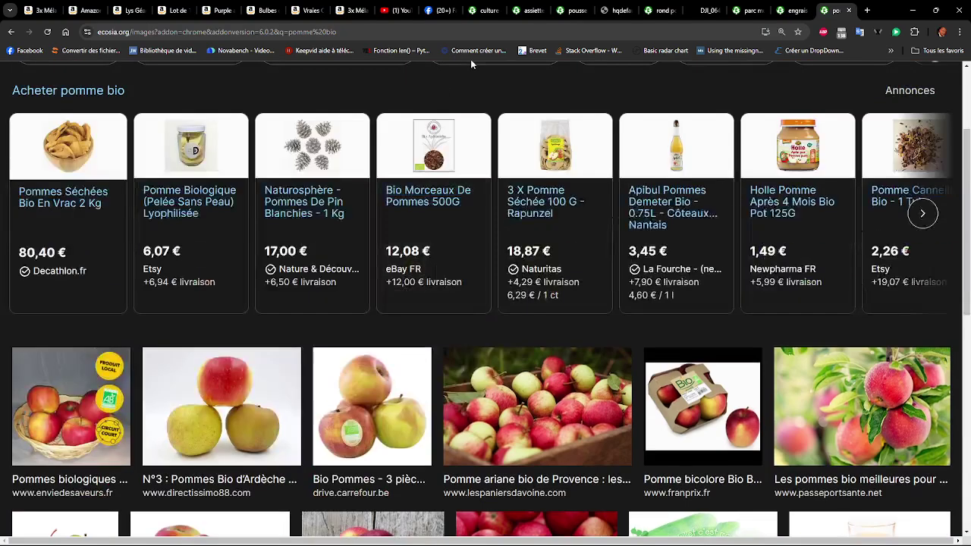
scroll(470, 65, "up", 2)
left_click(422, 89)
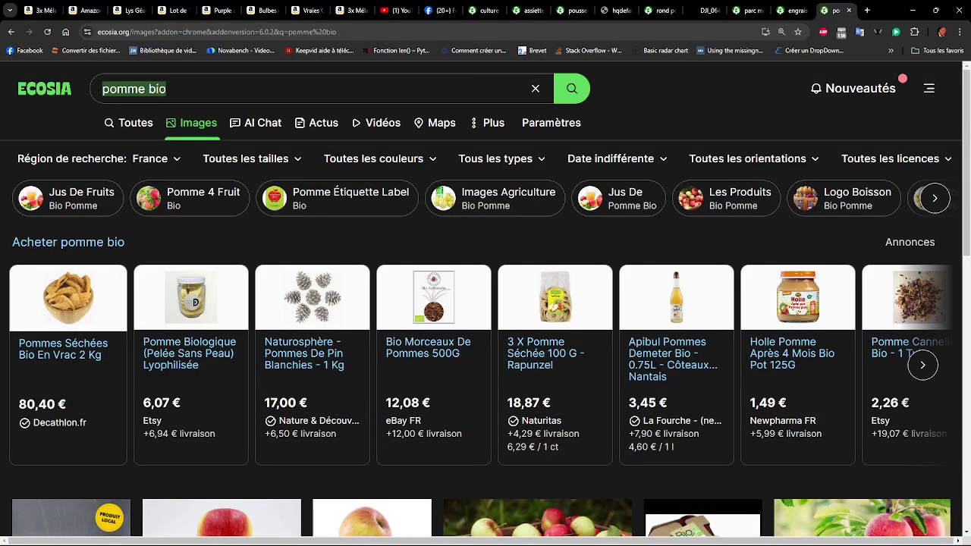
type("jus de ce")
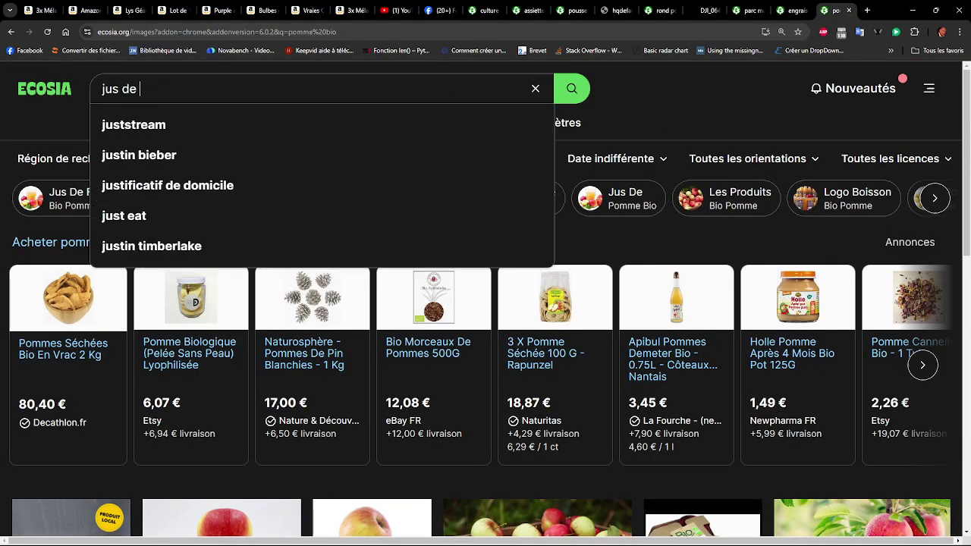
key("BackSpace")
key("BackSpace")
type("pl")
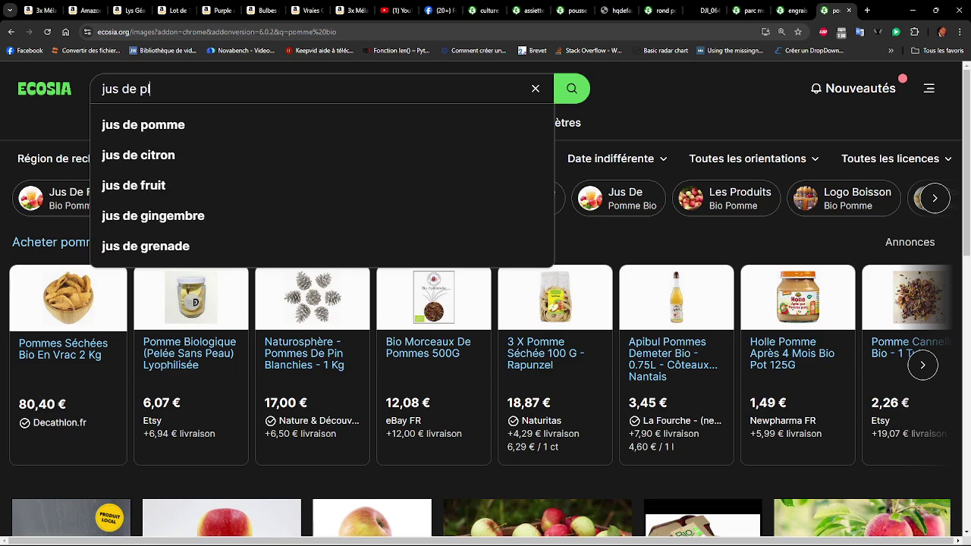
key("alt+Tab")
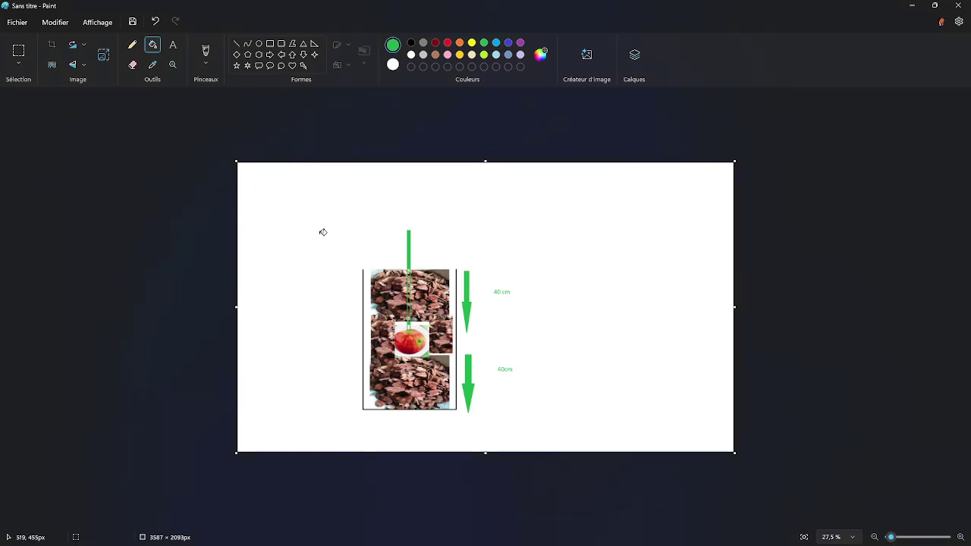
scroll(321, 230, "up", 3)
Switch to Chrome and search Ecosia images for "papier journal" in a new tab
key("alt+Tab")
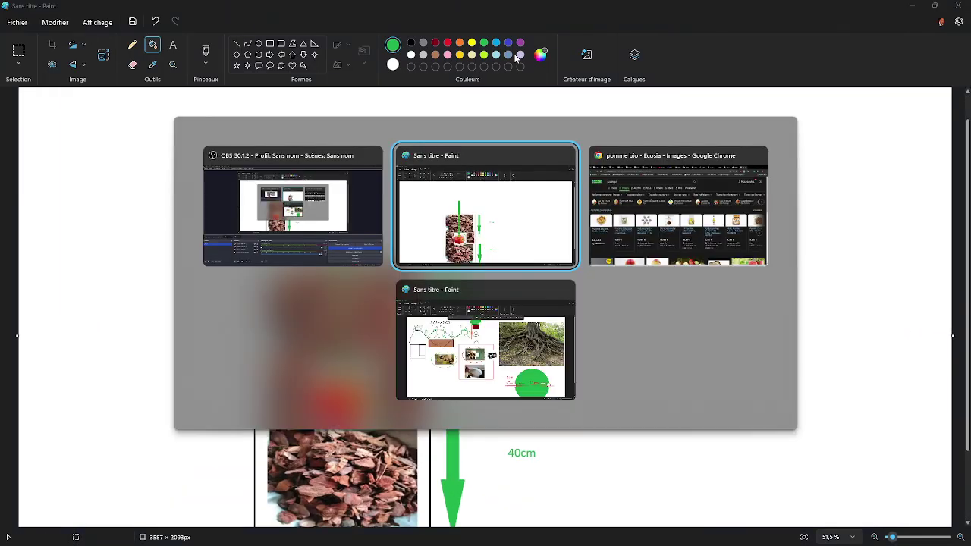
key("alt+Tab")
left_click(867, 10)
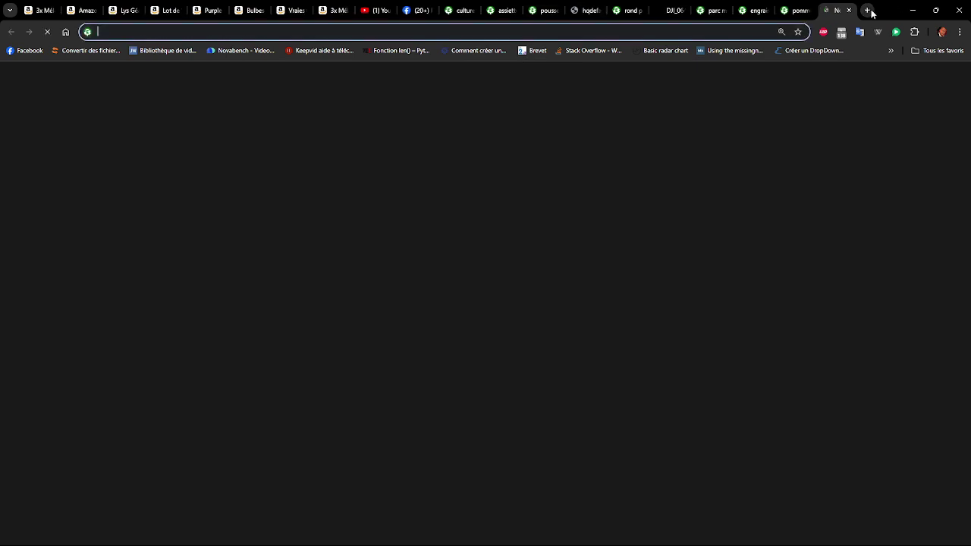
type("papier journ")
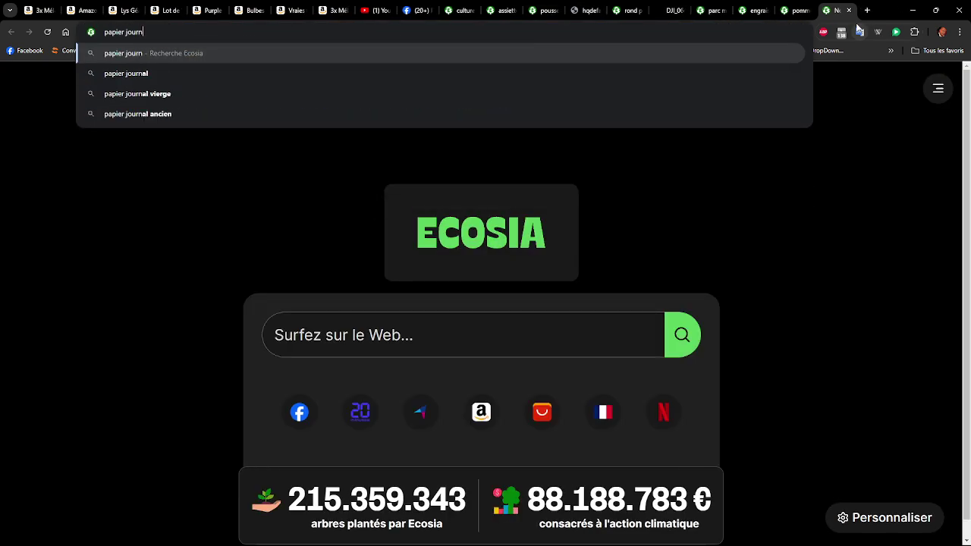
type("al")
key("Return")
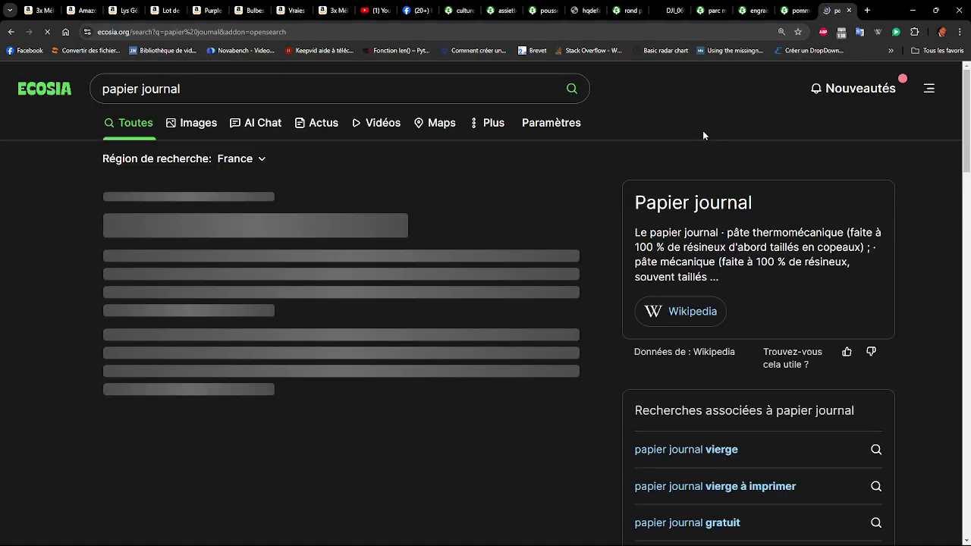
left_click(214, 125)
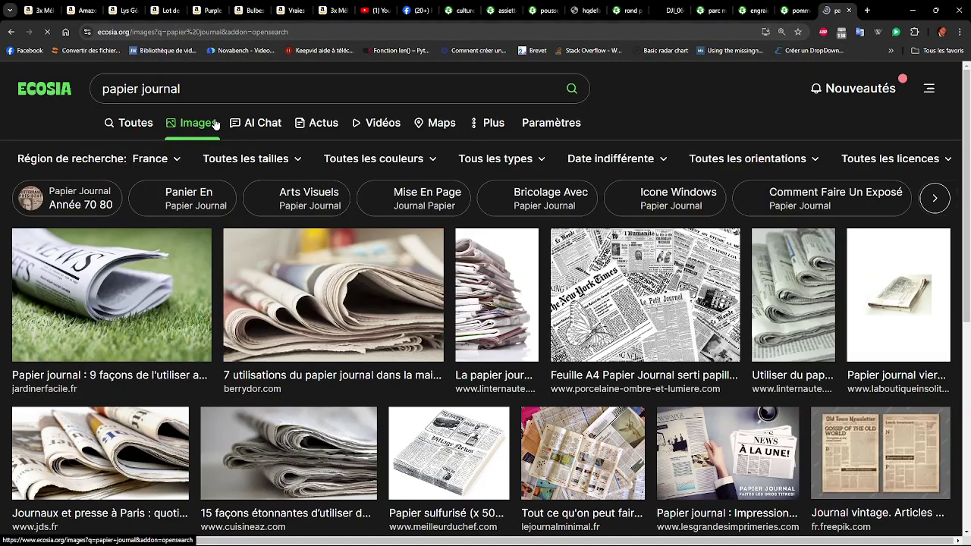
Find the cashshopping.fr picture of a slanted newspaper sheet among the image results and copy it
scroll(326, 243, "down", 3)
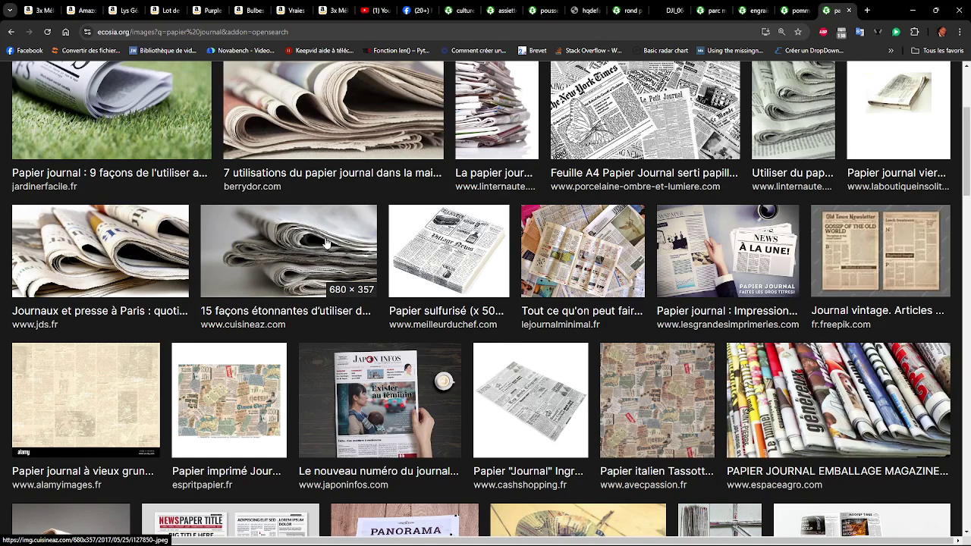
scroll(544, 258, "down", 2)
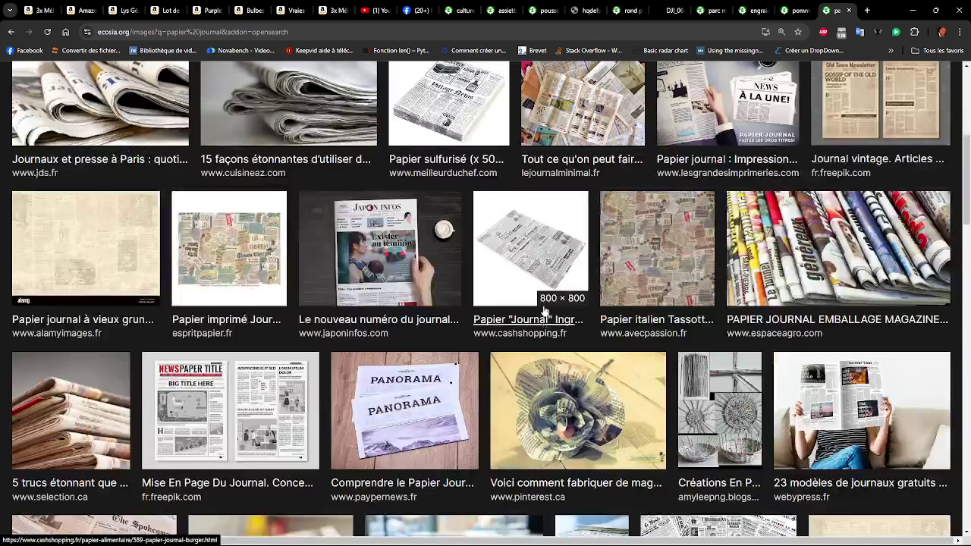
right_click(544, 258)
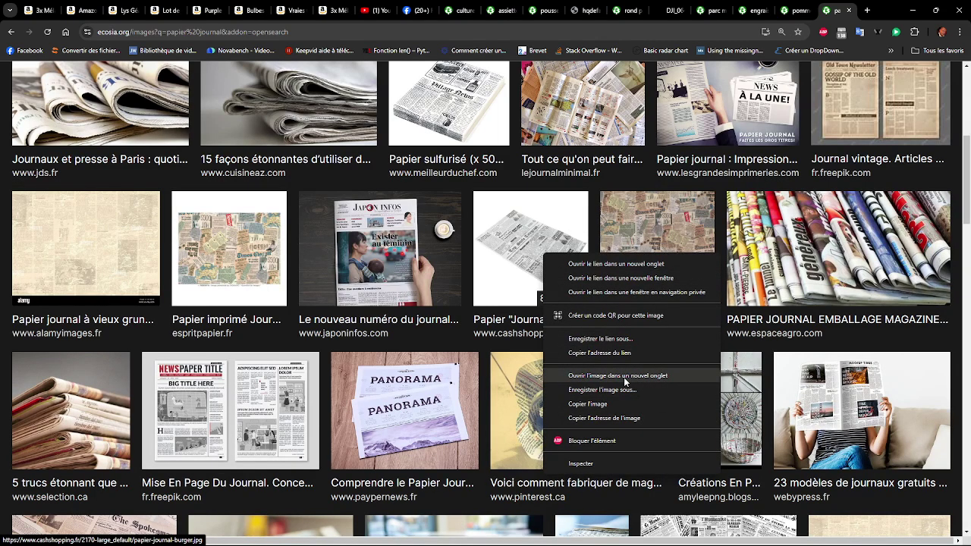
left_click(629, 407)
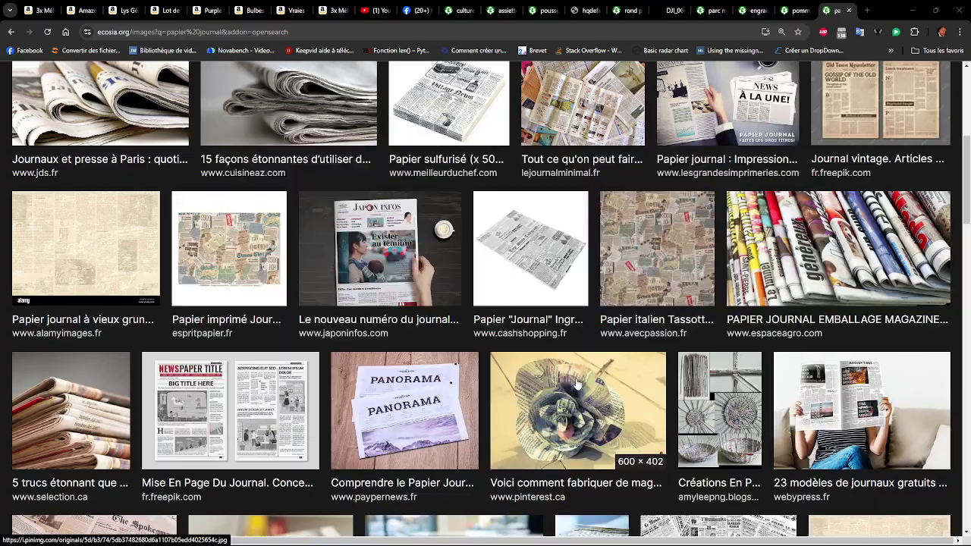
Paste the newspaper image into the Paint drawing, shrink it to about 191 × 131 px and place it at the apple's lower left
key("alt+Tab")
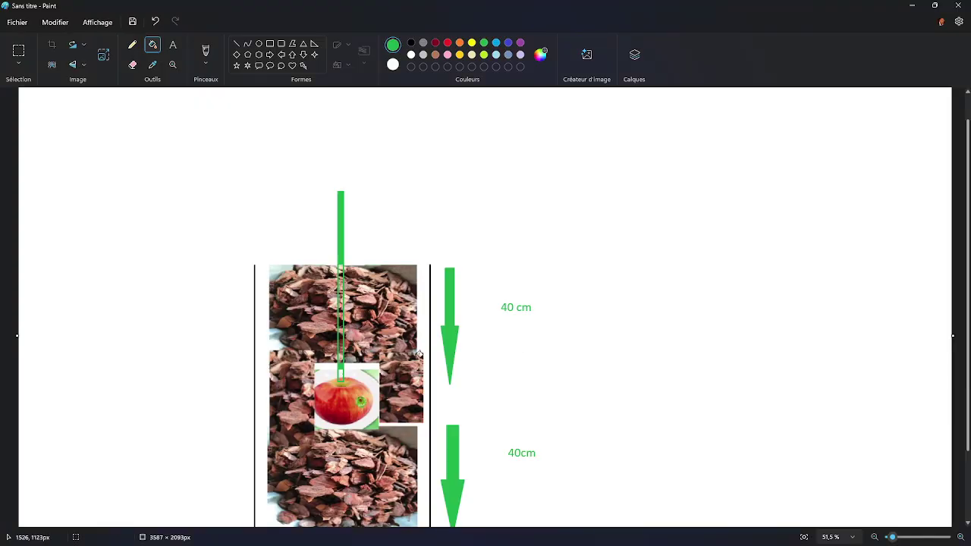
key("ctrl+v")
mouse_move(130, 155)
left_mouse_down()
mouse_move(406, 356)
mouse_move(436, 396)
left_mouse_up()
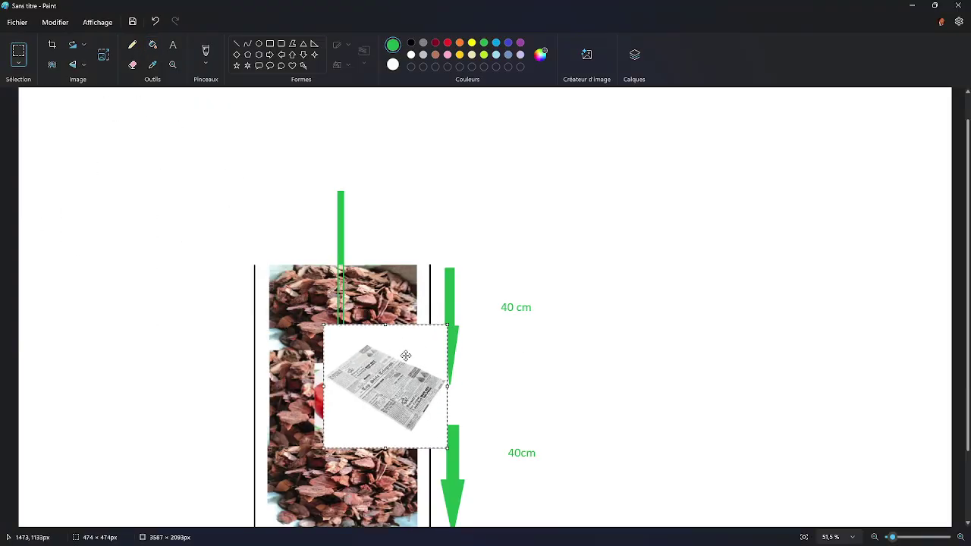
mouse_move(447, 324)
left_mouse_down()
mouse_move(370, 419)
mouse_move(326, 441)
left_mouse_up()
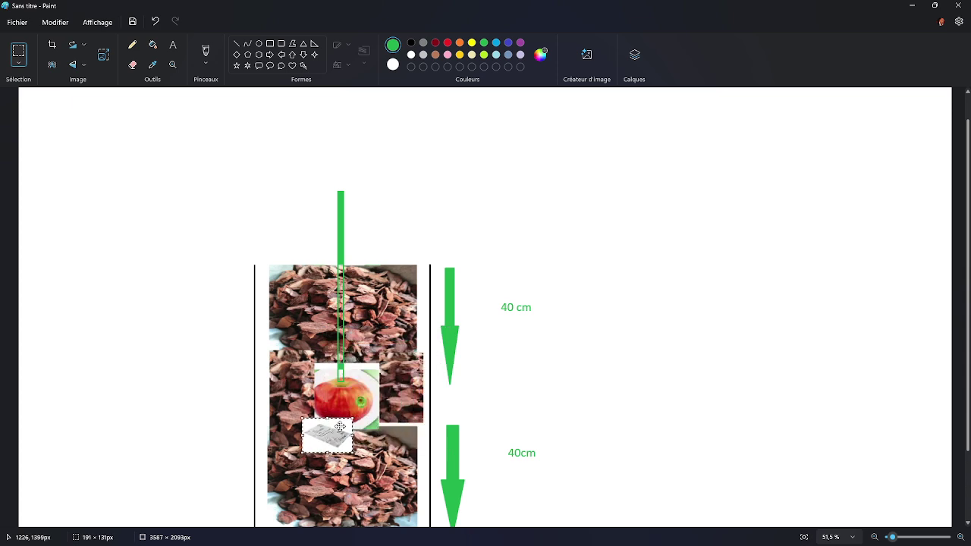
Paste the newspaper image again, shrink it to about 127 × 168 px and place it at the apple's upper right
key("ctrl+v")
left_click_drag(120, 175, 434, 400)
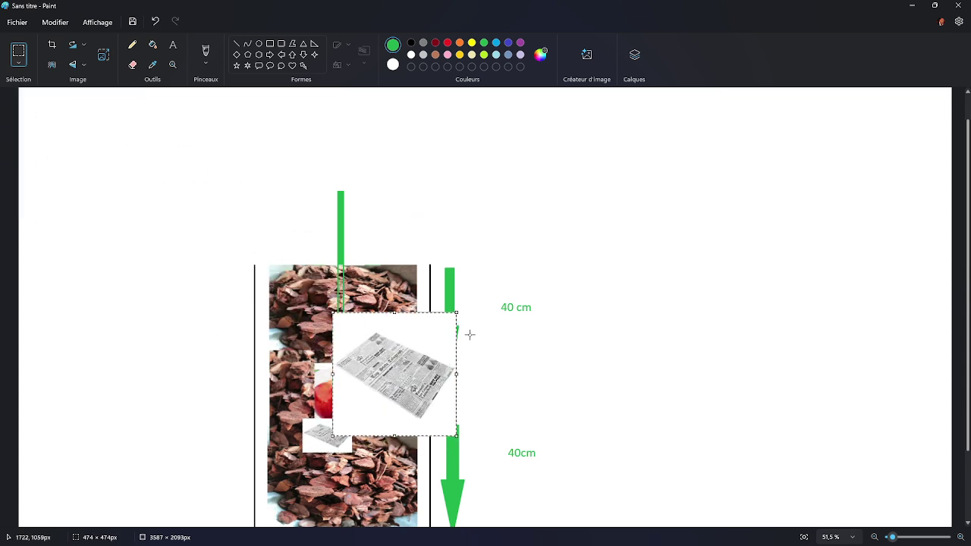
left_click_drag(458, 310, 401, 348)
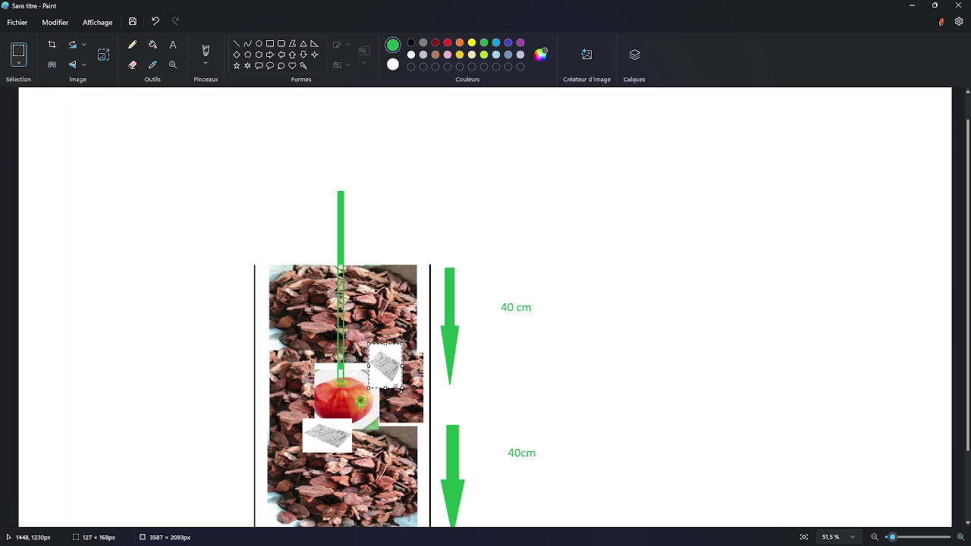
left_click(412, 423)
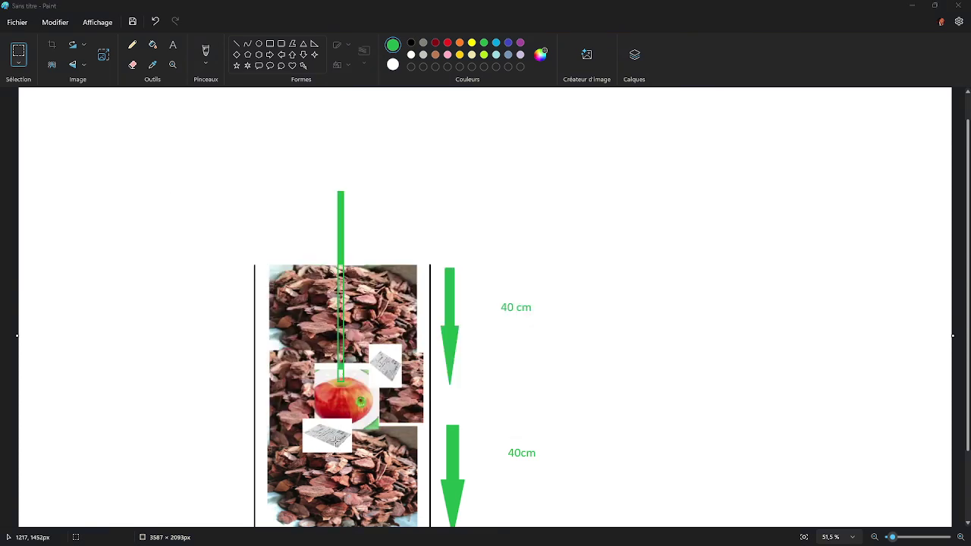
key("alt+Tab")
key("alt+Tab")
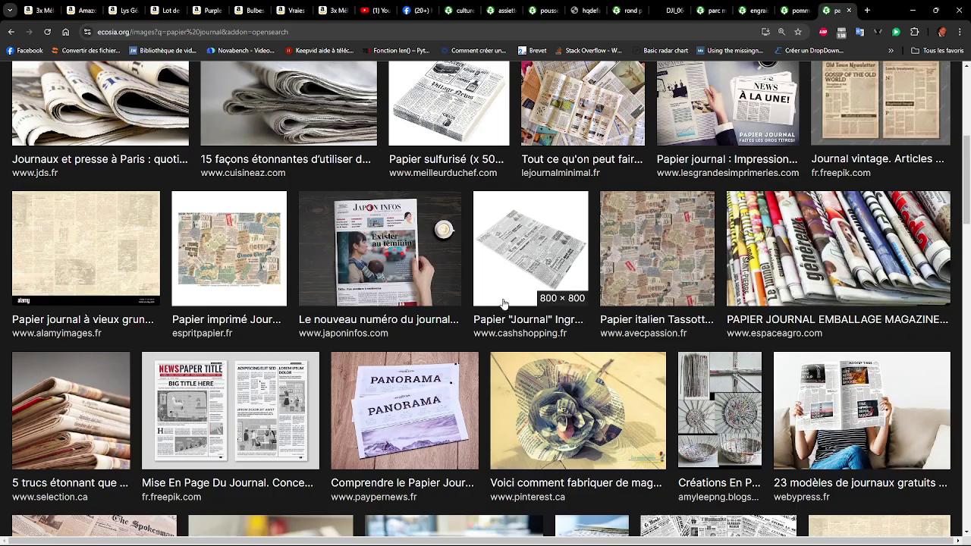
left_click(867, 11)
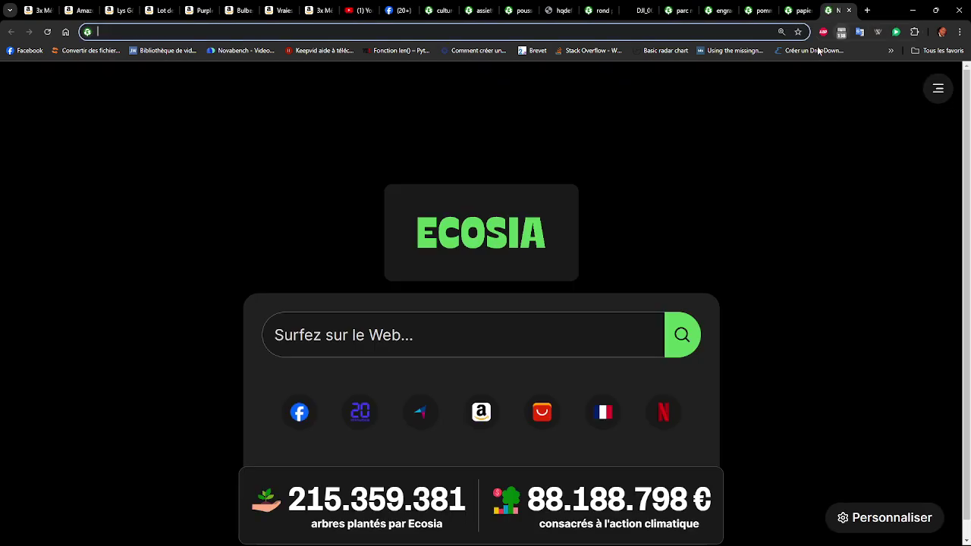
left_click(411, 341)
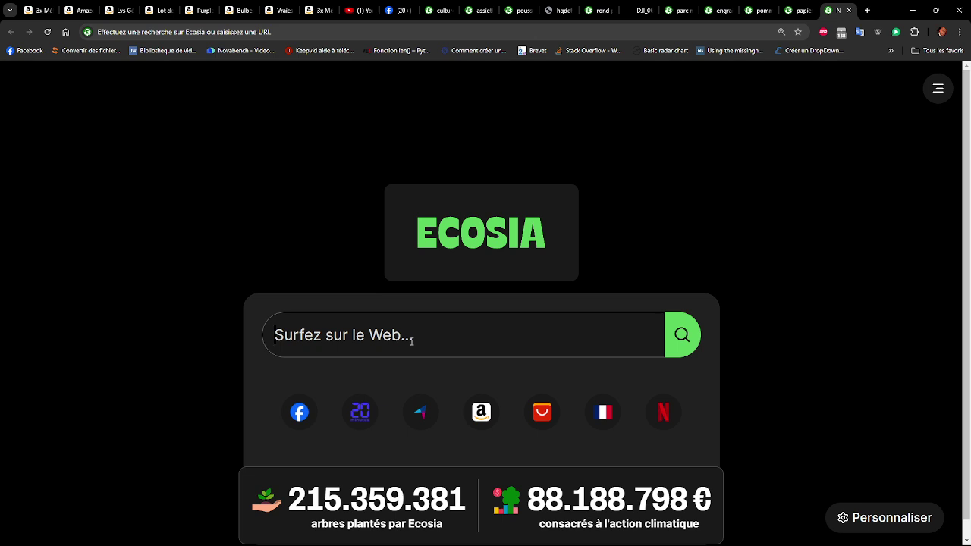
key("alt+Tab")
key("alt+Tab")
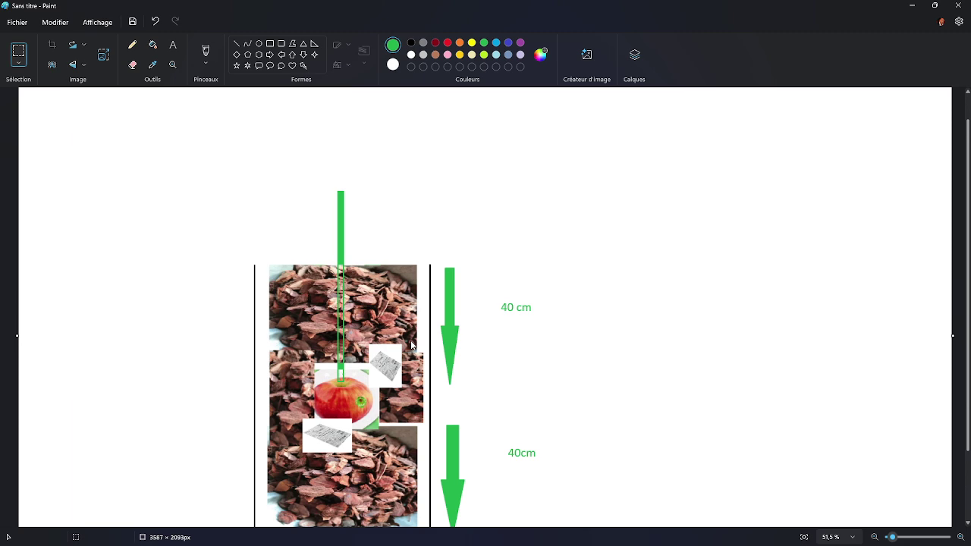
key("alt+Tab")
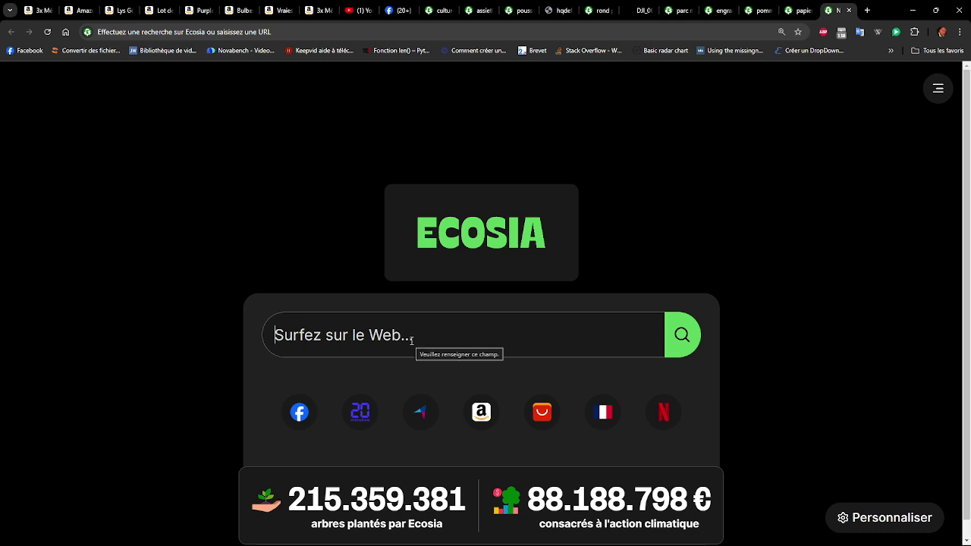
key("alt+Tab")
scroll(619, 290, "down", 4)
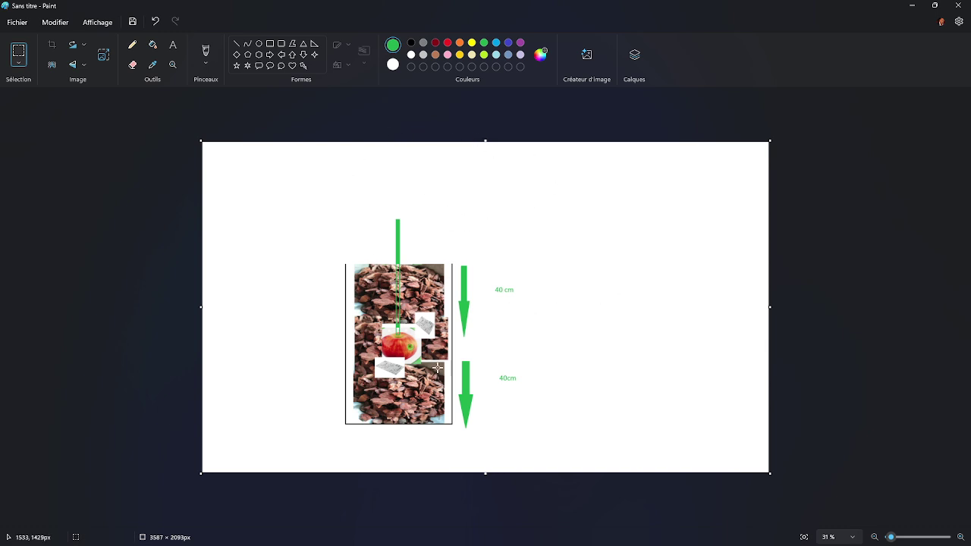
key("alt+Tab")
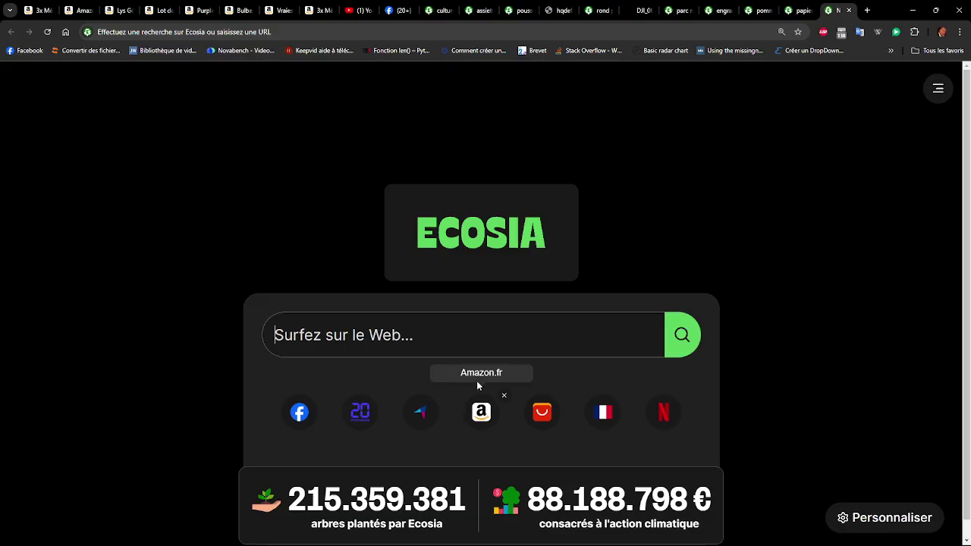
key("alt+Tab")
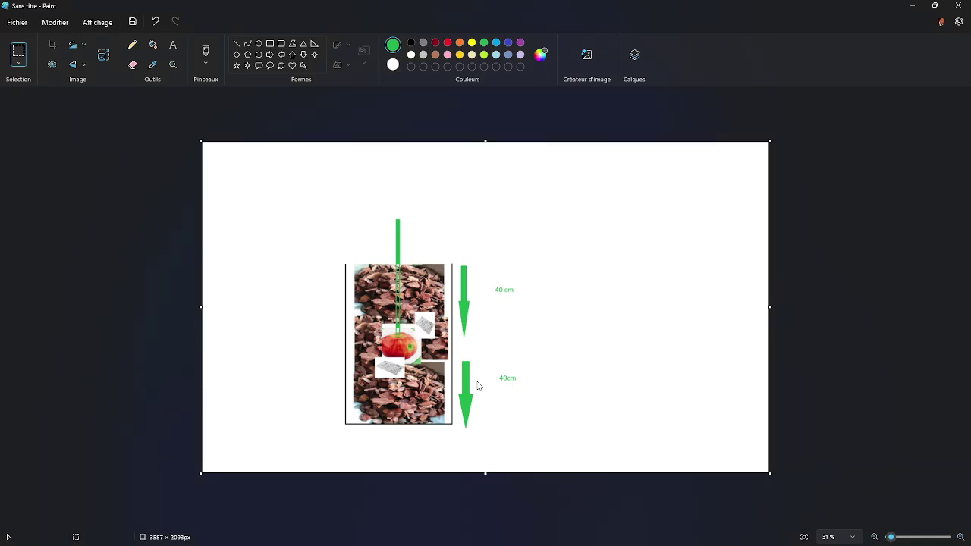
Switch to Chrome, bring up the open aerial roundabout photo DJI_0642-1.jpg and zoom out to 75 % to view the whole picture
key("alt+Tab")
key("Tab")
key("alt+Tab")
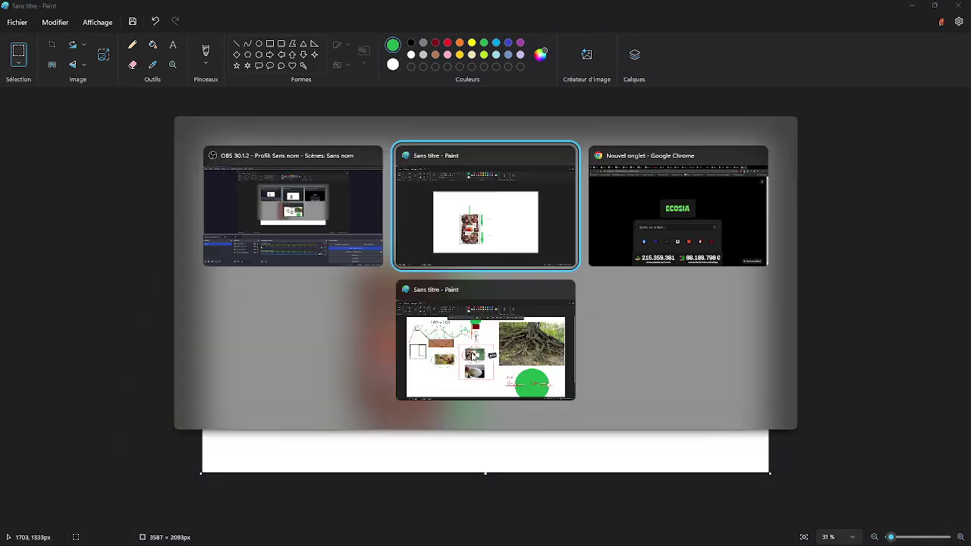
key("Tab")
left_click(803, 10)
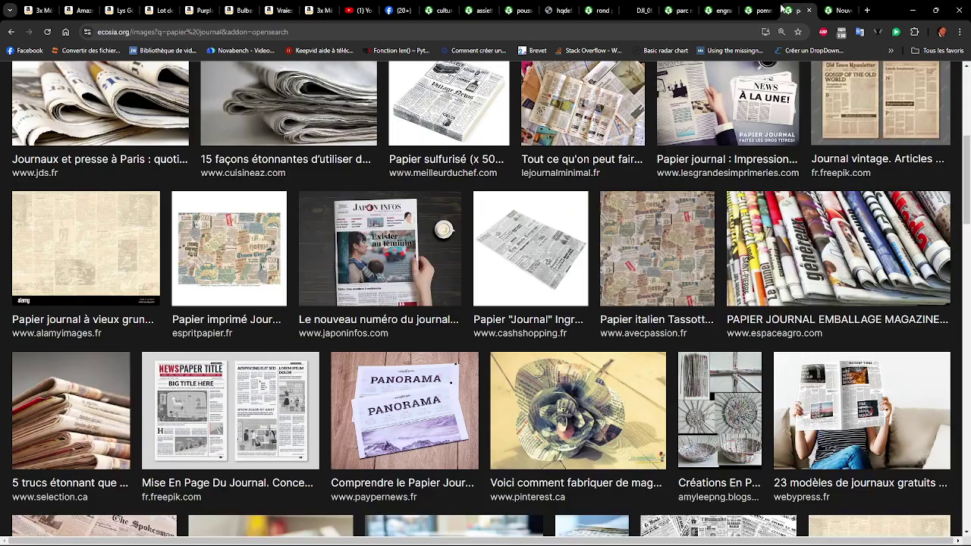
left_click(748, 9)
left_click(687, 9)
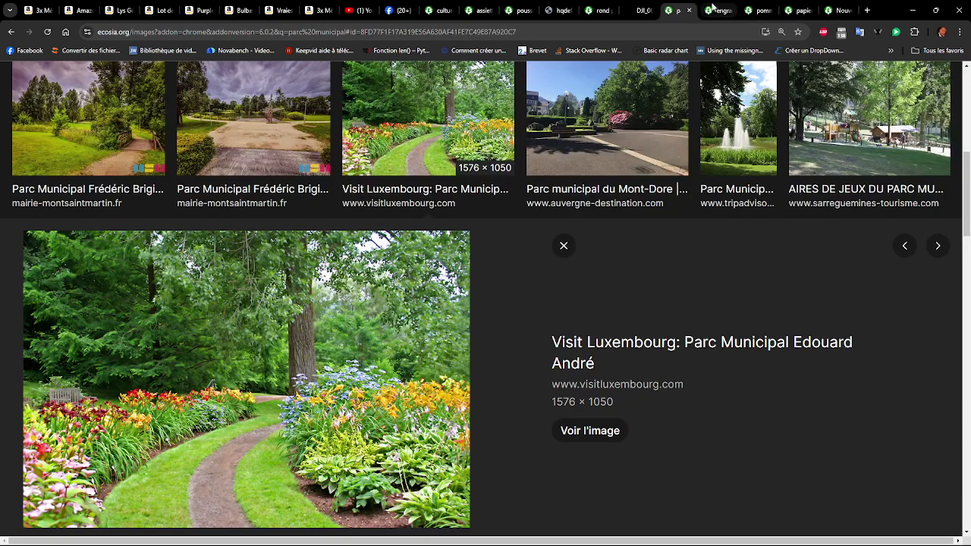
left_click(714, 8)
left_click(670, 10)
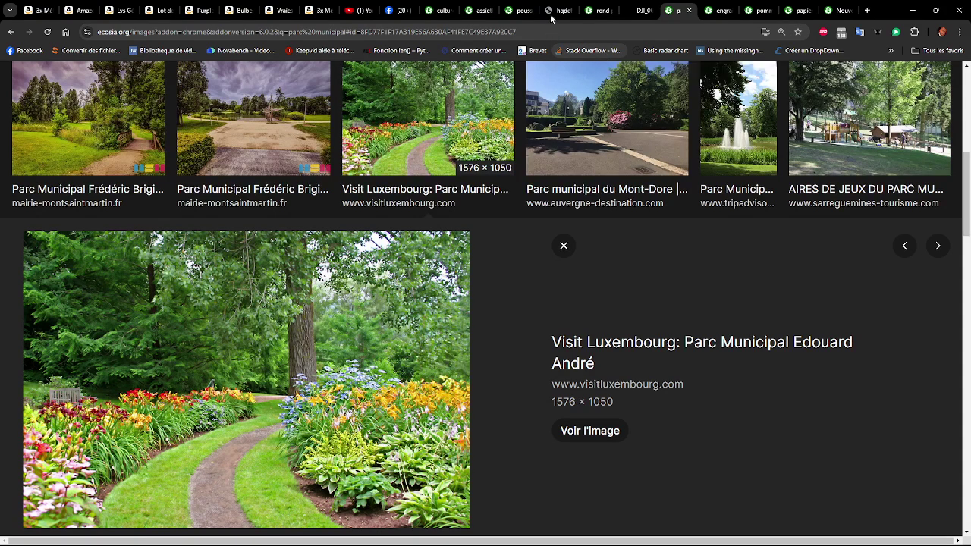
left_click(640, 7)
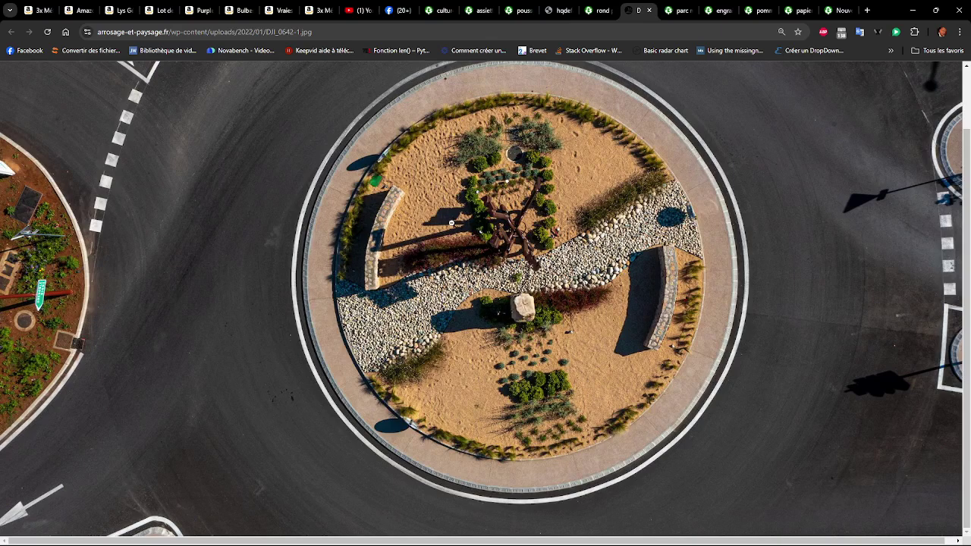
key("ctrl+minus")
key("ctrl+minus")
key("ctrl+minus")
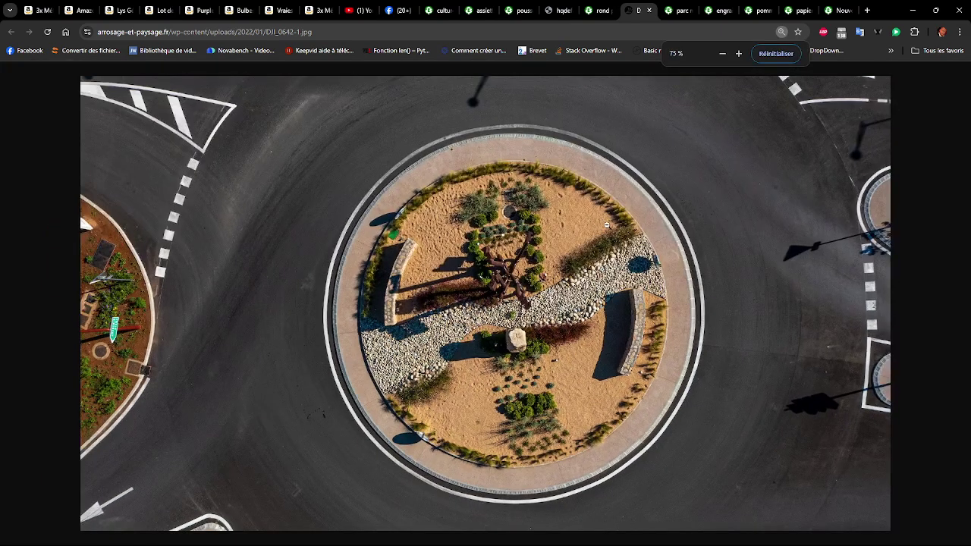
Open the Calculator over the Paint drawing and compute 8000 × 12
key("alt+Tab")
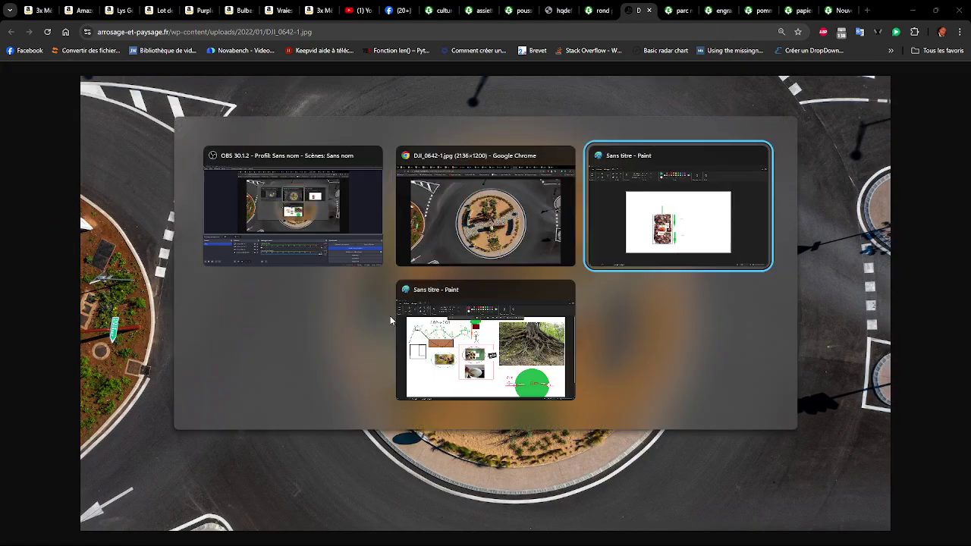
key("super")
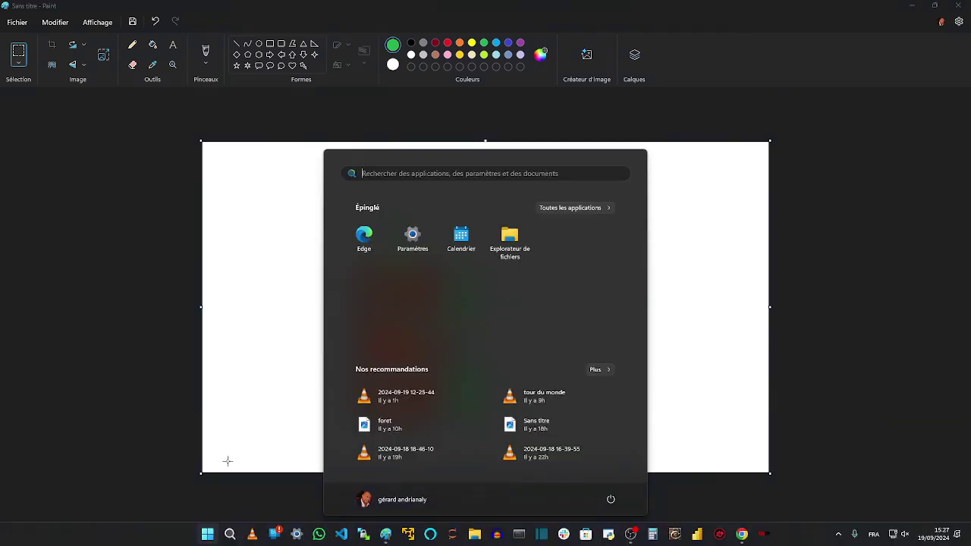
left_click(228, 534)
type("calculatrice")
key("Return")
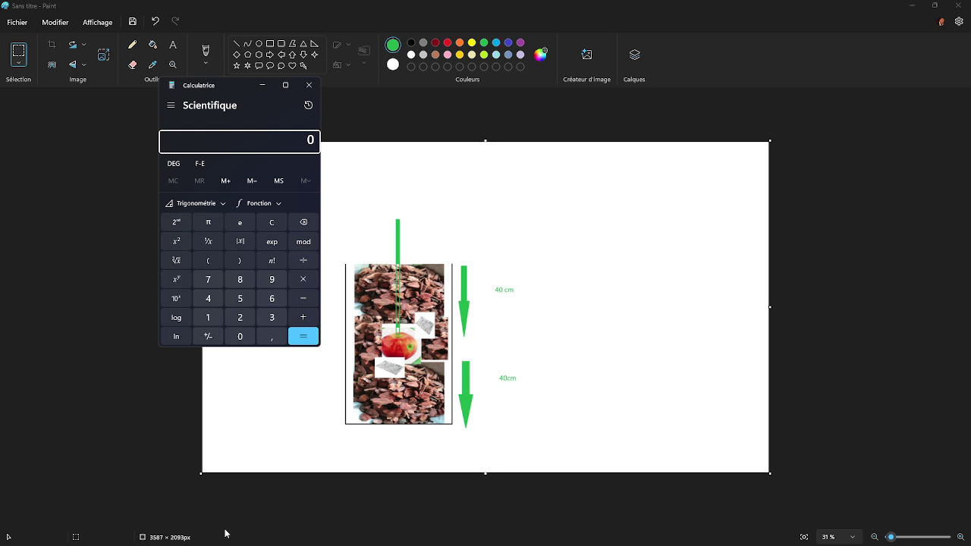
type("8000*")
type("12")
key("Return")
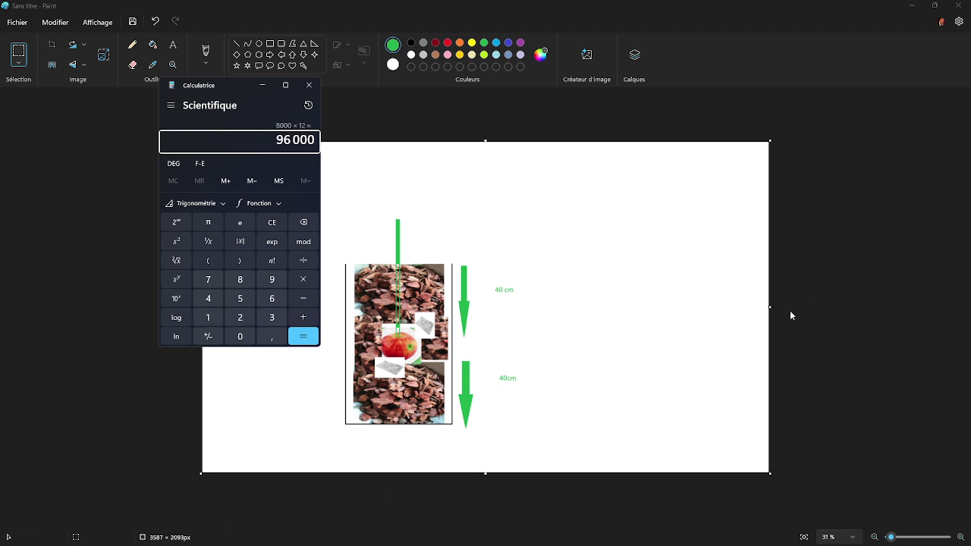
Switch back to Chrome and open a blank new tab with the Ecosia search page
key("alt+Tab")
key("alt+Tab")
key("alt+Tab")
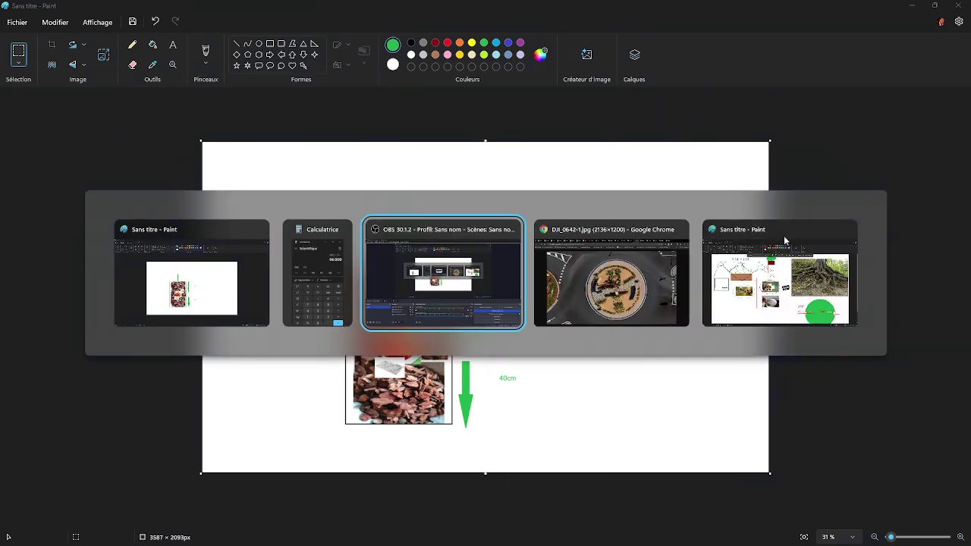
key("alt+Tab")
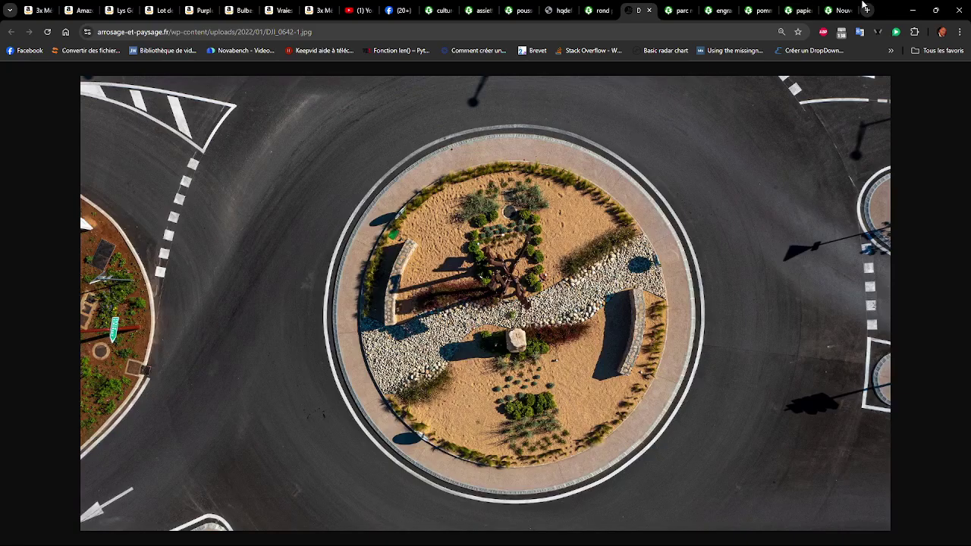
left_click(867, 10)
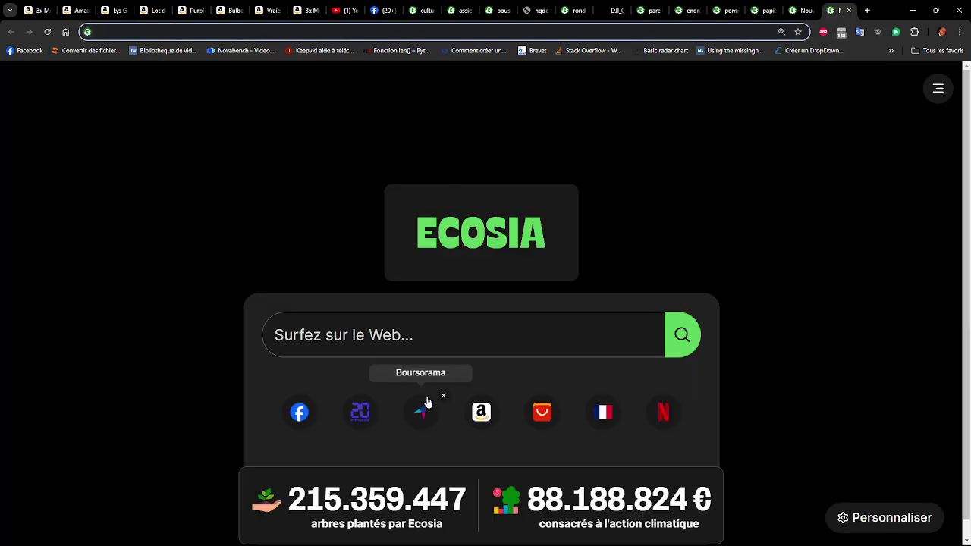
left_click(486, 334)
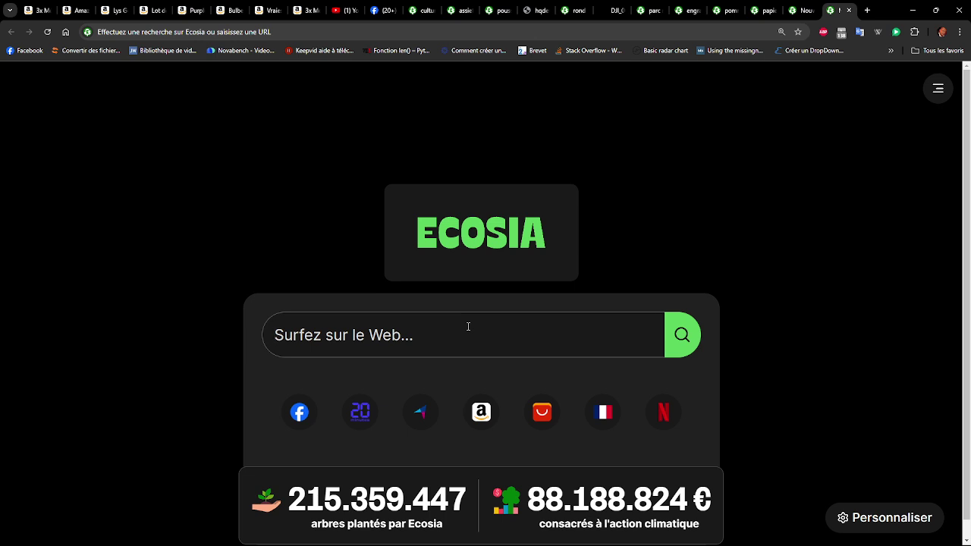
left_click(868, 10)
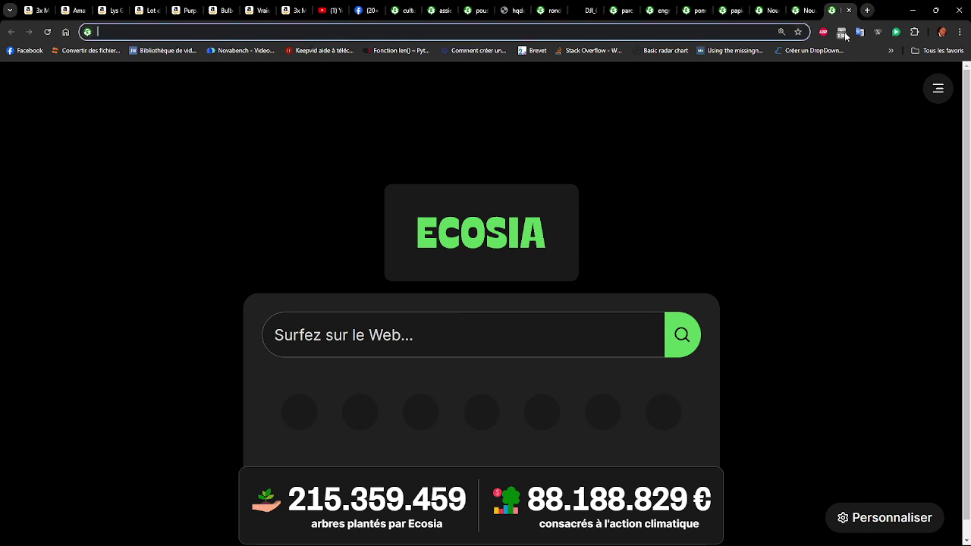
Search Ecosia images for "secteurs de travail" and preview the NORDMEC sectors chart
left_click(557, 331)
type("sec")
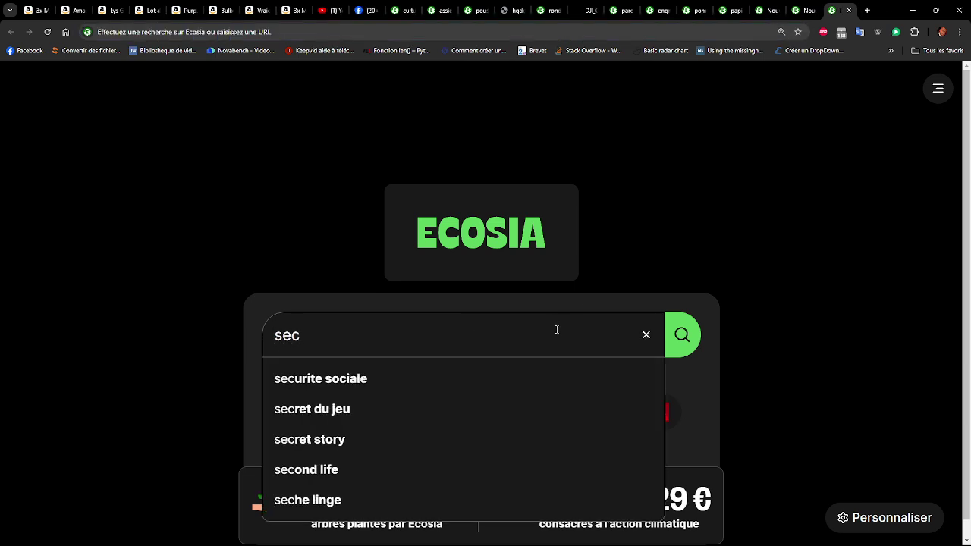
key("BackSpace")
key("BackSpace")
type("ecteur")
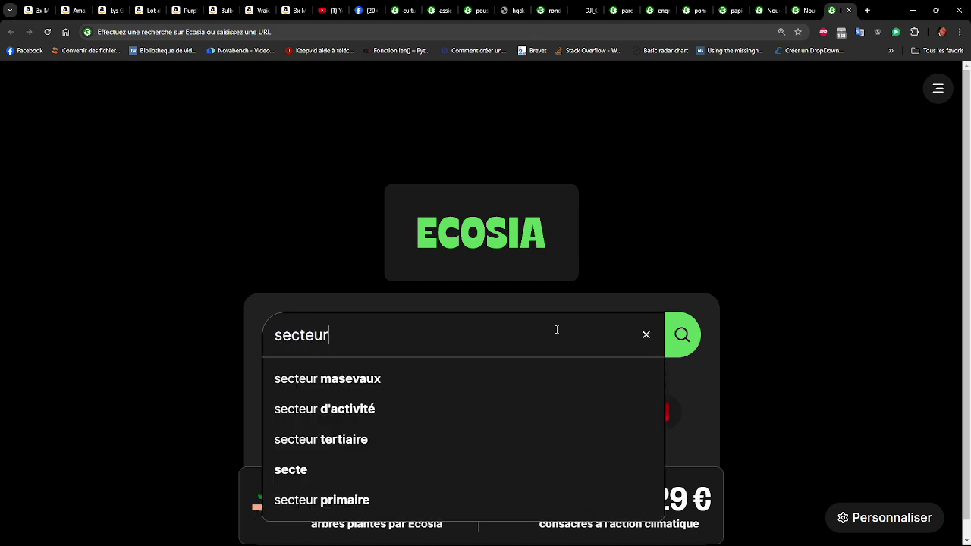
type("s de travail")
key("Return")
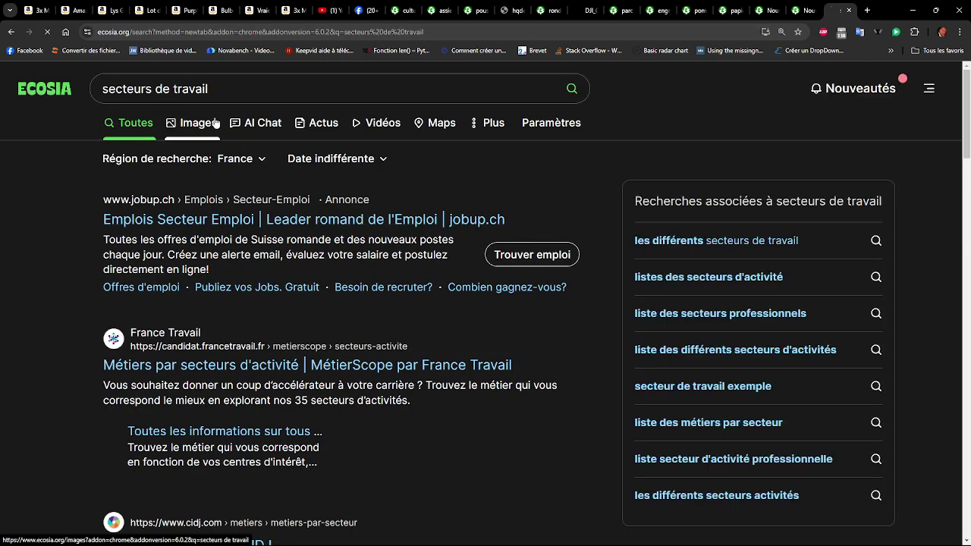
left_click(216, 124)
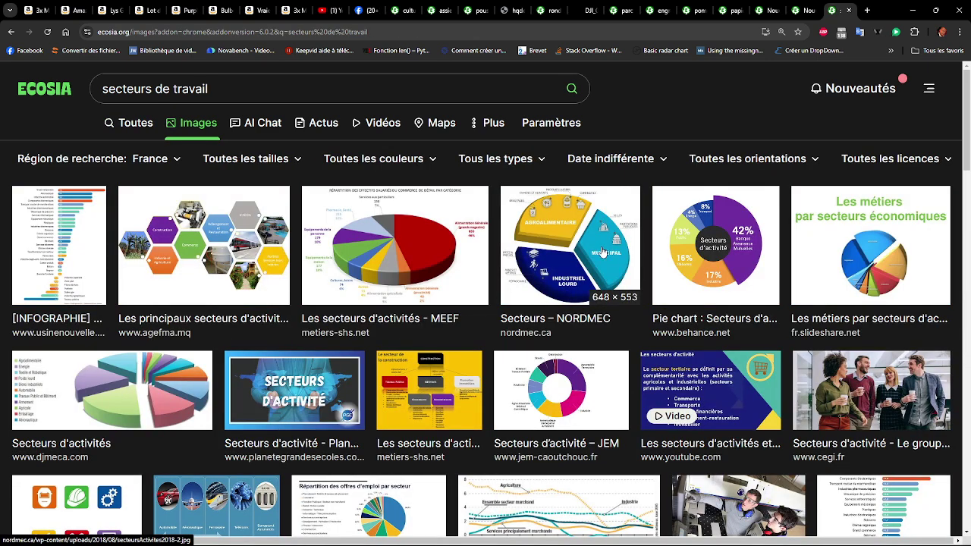
left_click(604, 252)
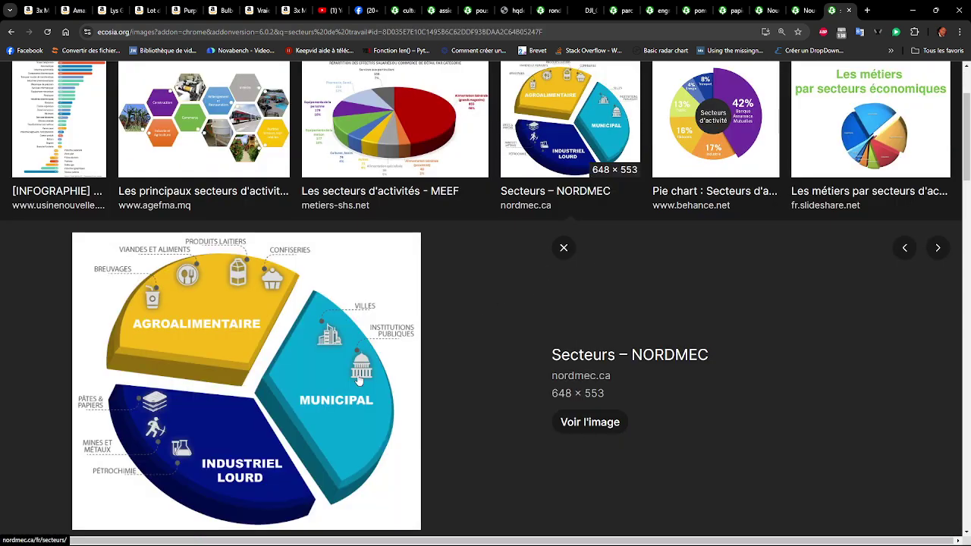
scroll(468, 261, "up", 2)
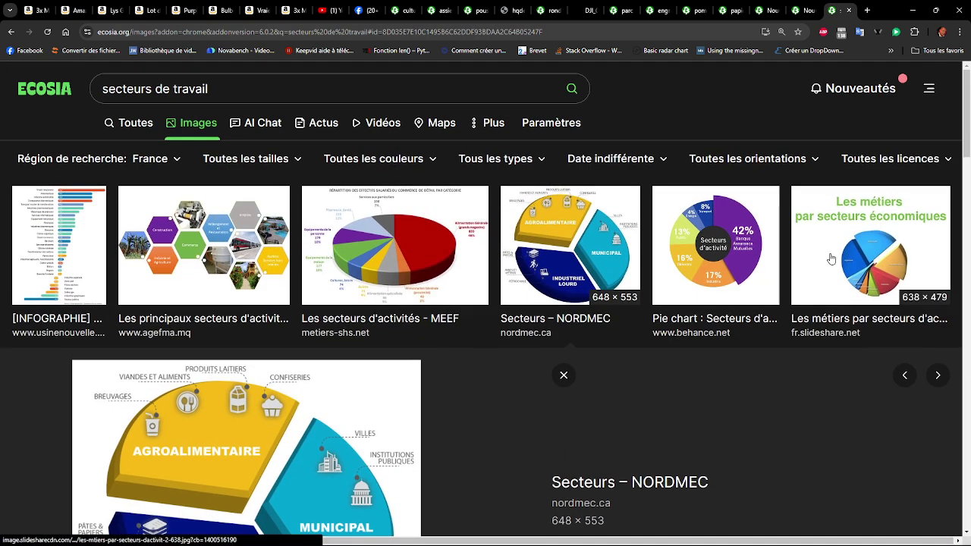
Refine the image search to "secteurs de travail primaire secondaire tertiaire" and preview the ecodetay.com "Secteurs d'activité" picture with three illustrated columns
left_click(339, 80)
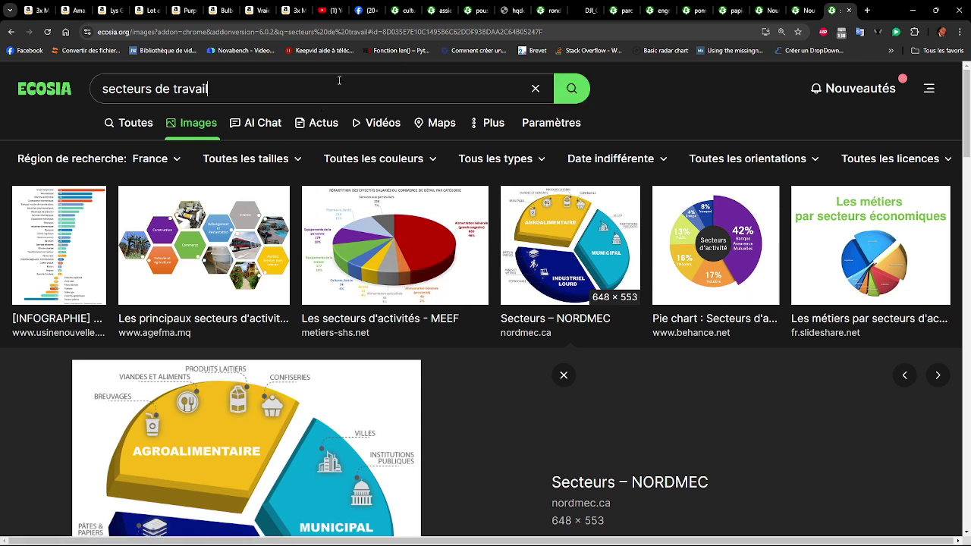
type("primaire secondair")
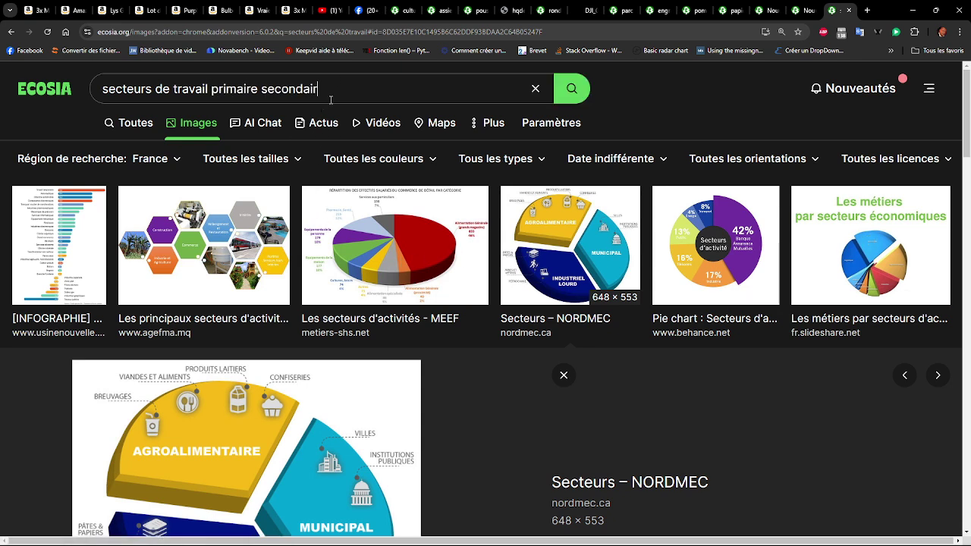
type("e tertiaire")
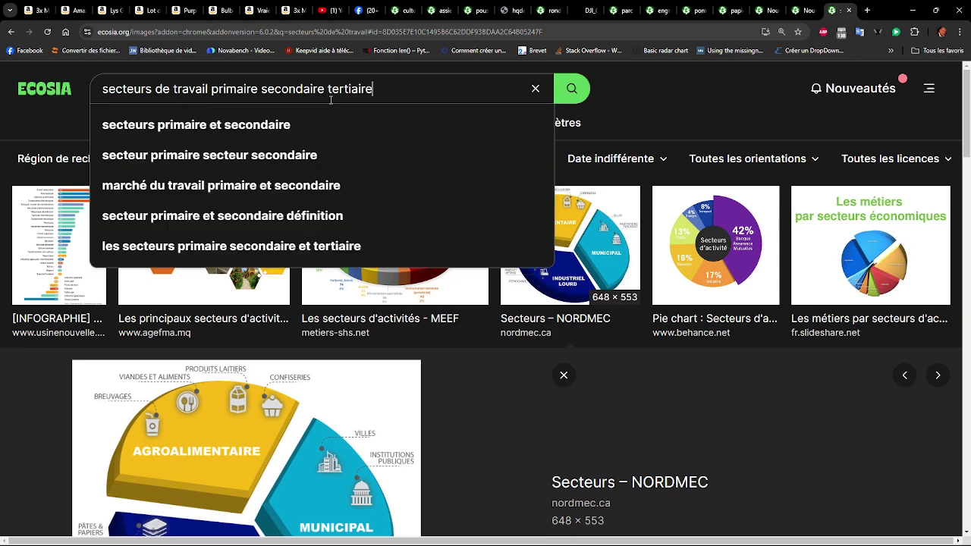
key("Return")
scroll(566, 254, "down", 3)
scroll(566, 254, "up", 1)
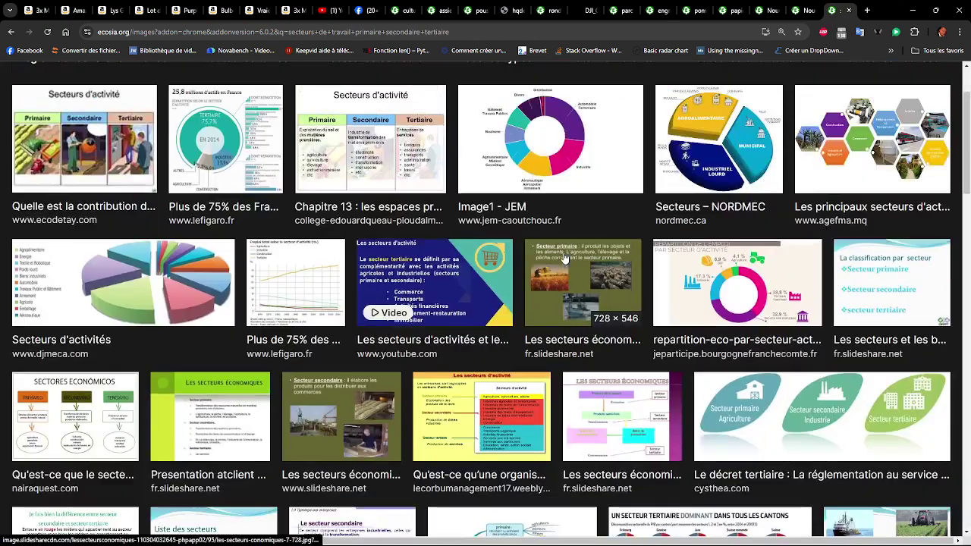
left_click(106, 139)
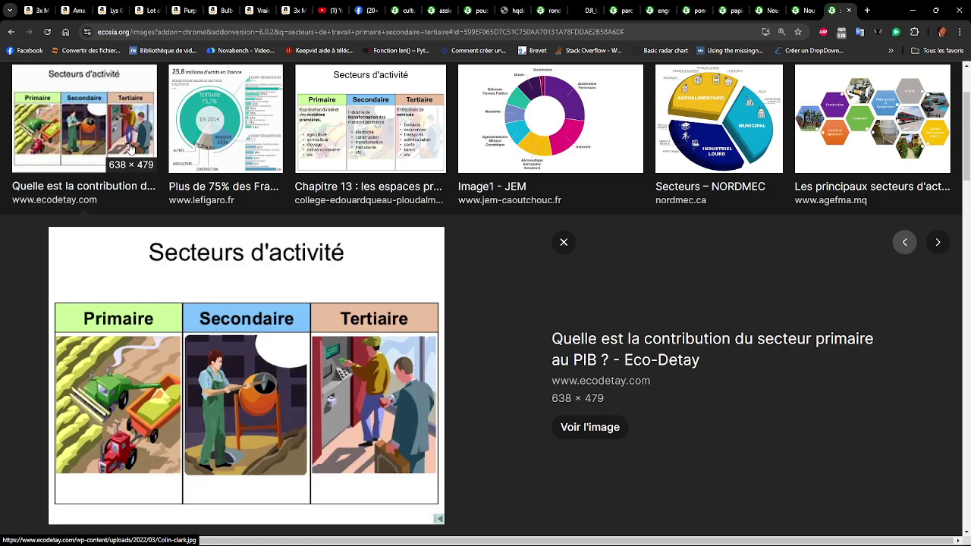
scroll(157, 387, "down", 1)
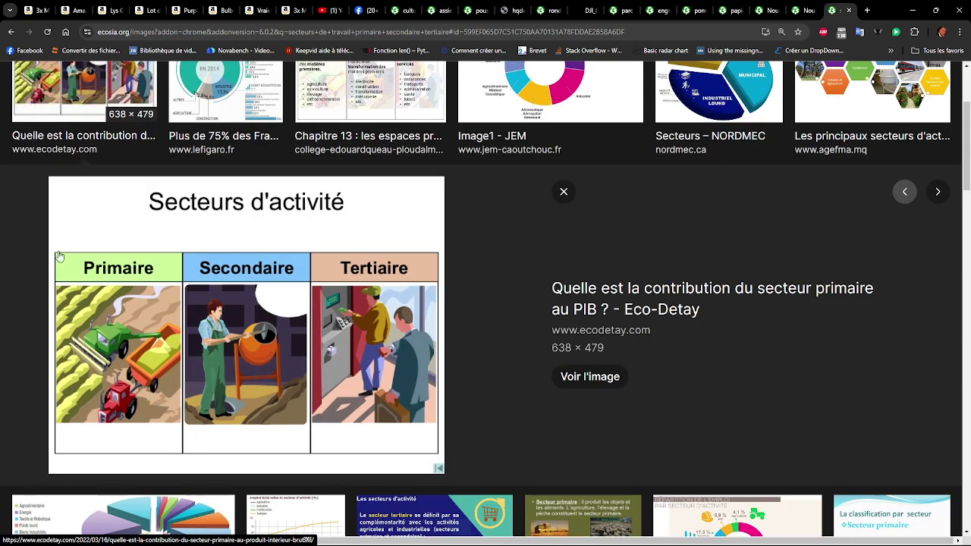
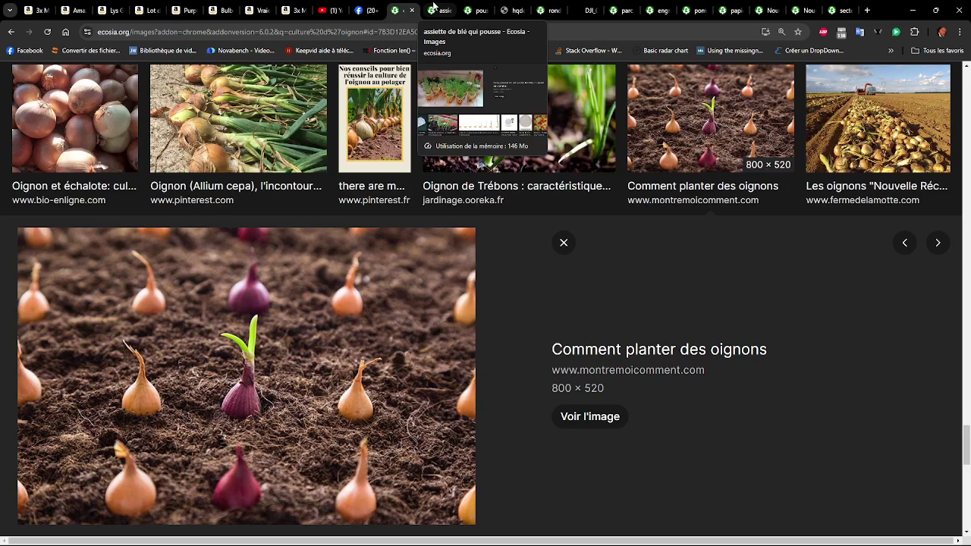
Review the Amazon pages for giant lilies, mixed gladiolus bulbs and hyacinth bulbs, and return to the "bulbe" search results
scroll(429, 144, "down", 1, "ctrl")
scroll(430, 144, "up", 1, "ctrl")
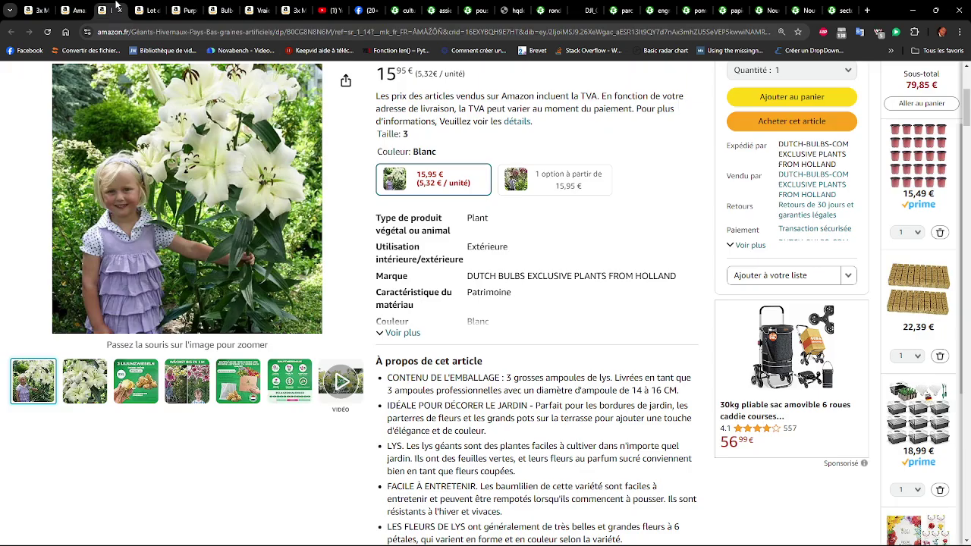
left_click(113, 10)
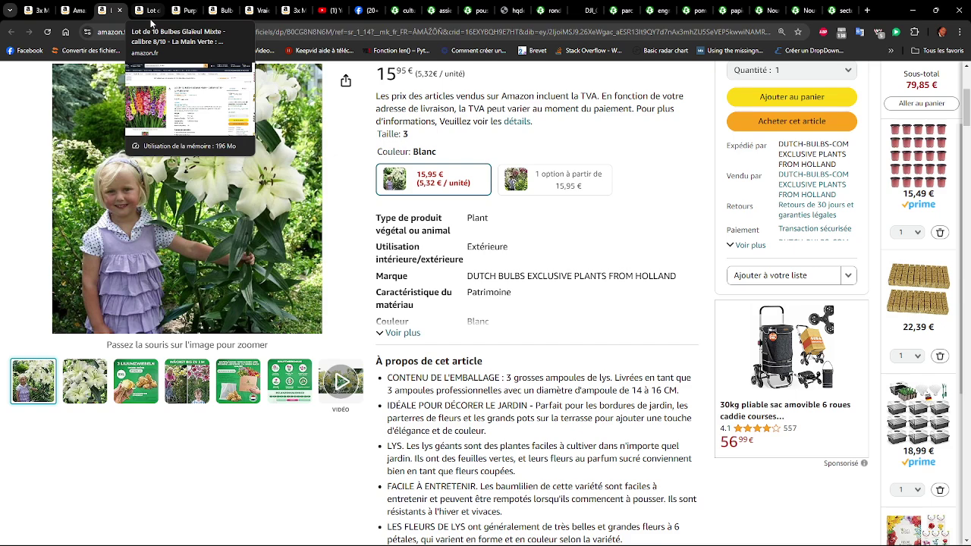
left_click(153, 8)
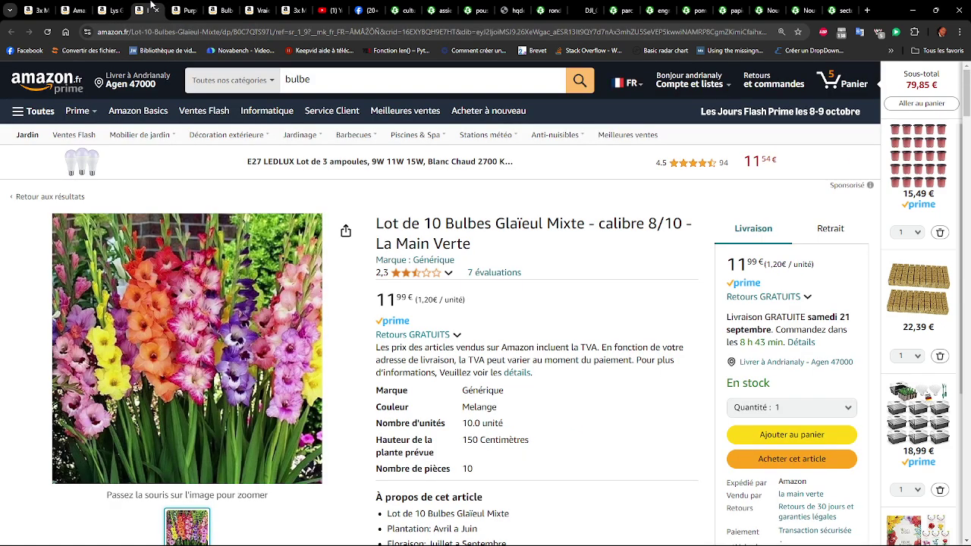
left_click(186, 6)
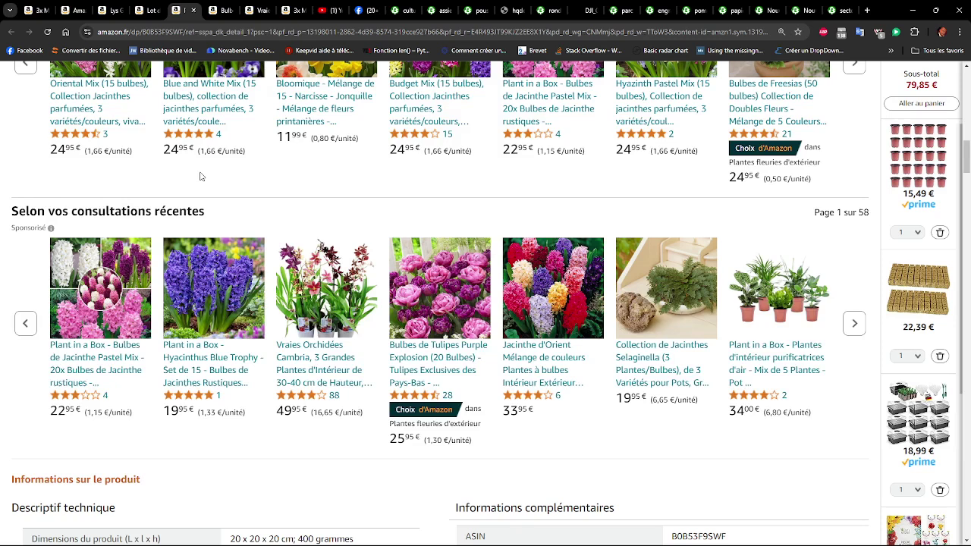
left_click(151, 7)
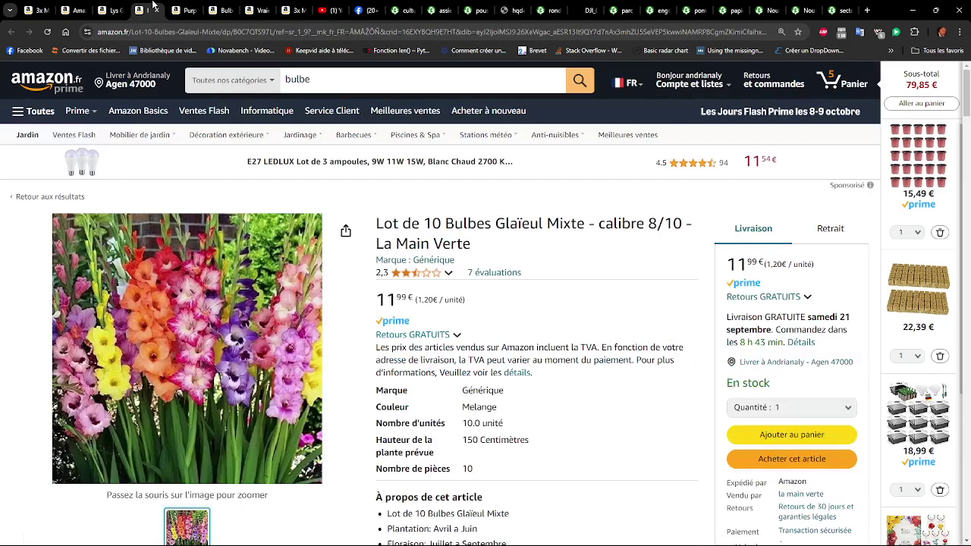
left_click(107, 8)
left_click(76, 8)
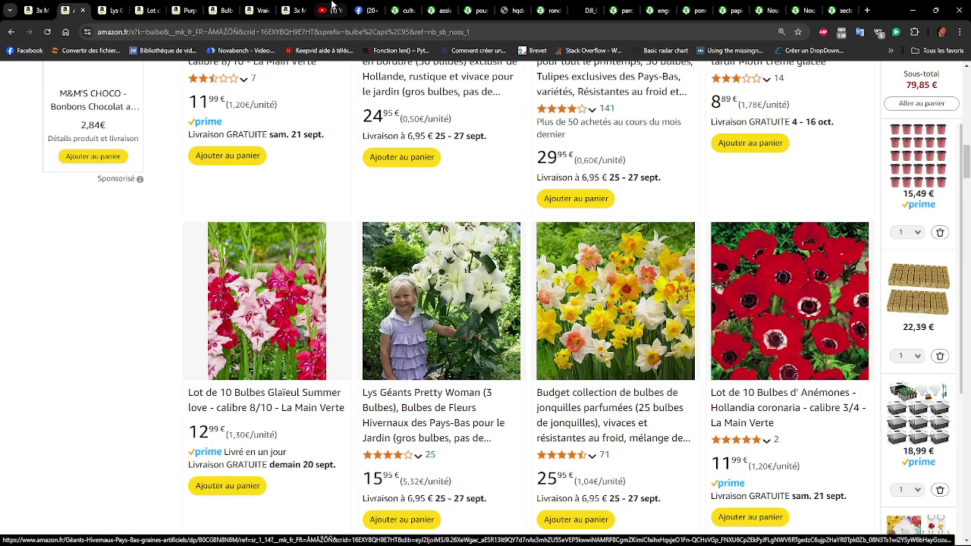
Show the Amazon pages for the potted rose mix and the Cambria orchids, with a brief look at the open Paint drawing
left_click(332, 7)
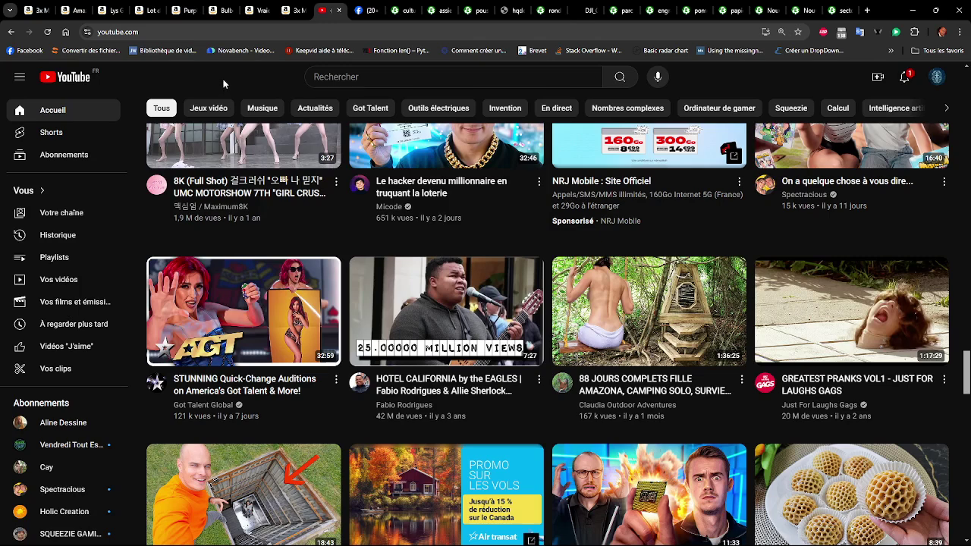
left_click(297, 7)
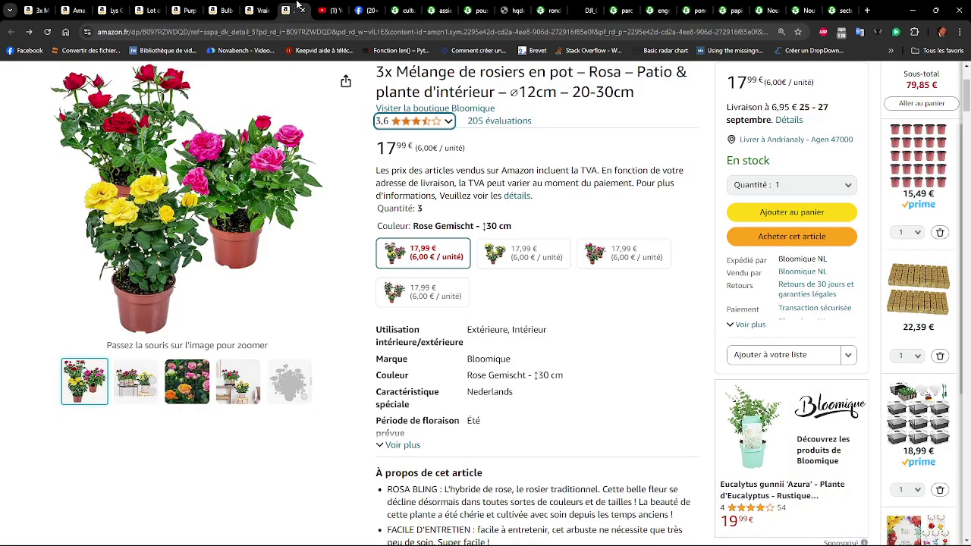
left_click(255, 6)
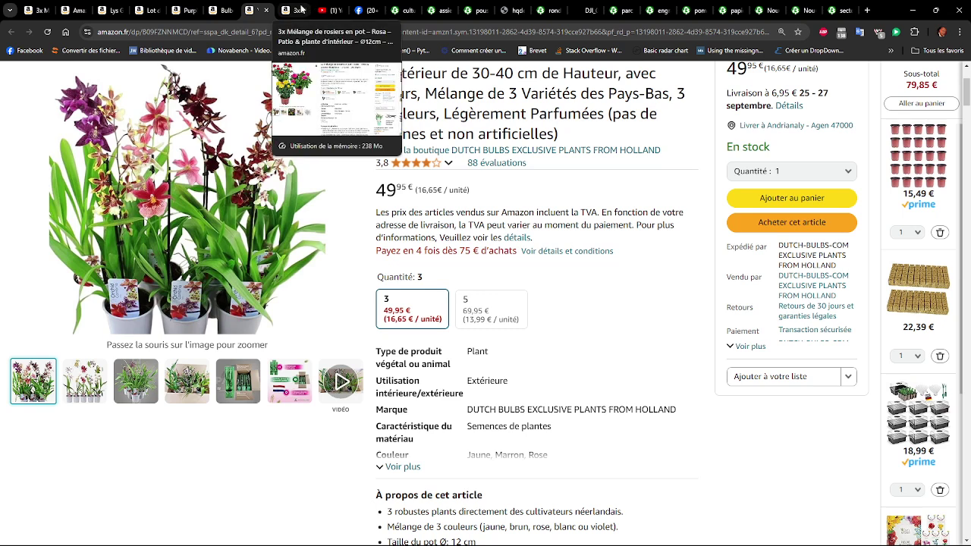
key("alt+Tab")
key("alt+Tab")
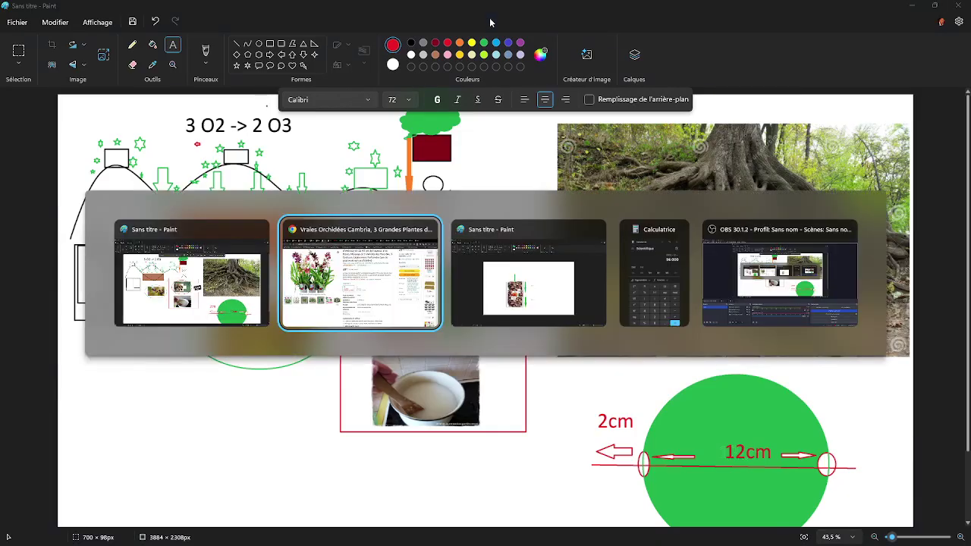
key("alt+Tab")
key("alt+Tab")
key("alt+Tab")
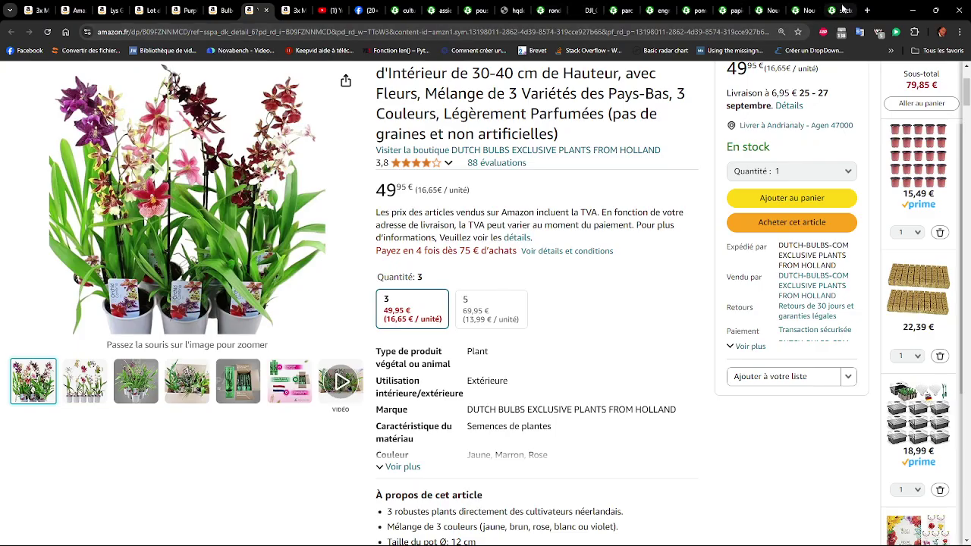
Revisit the "Secteurs d'activité" picture, close one of the two blank Ecosia tabs and glance at the Paint container drawing
left_click(827, 10)
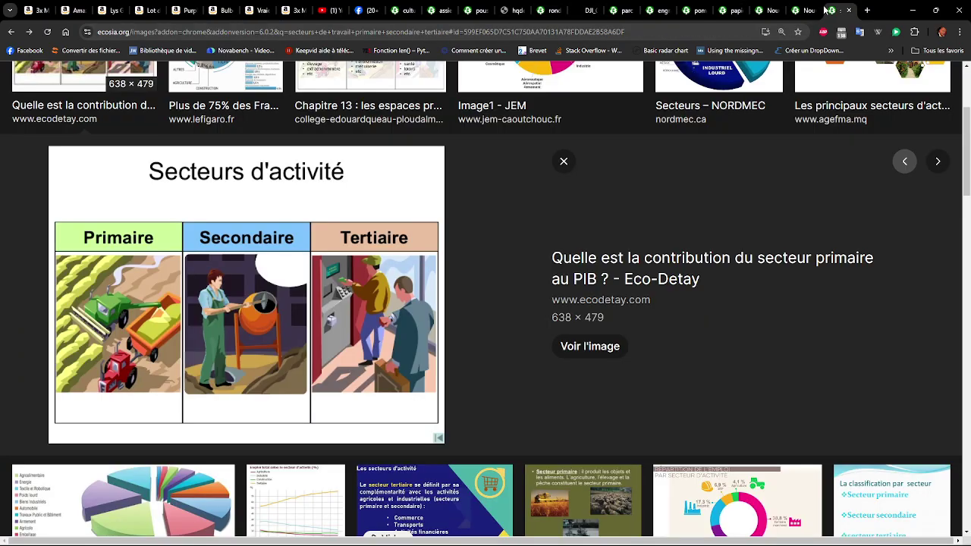
left_click(773, 6)
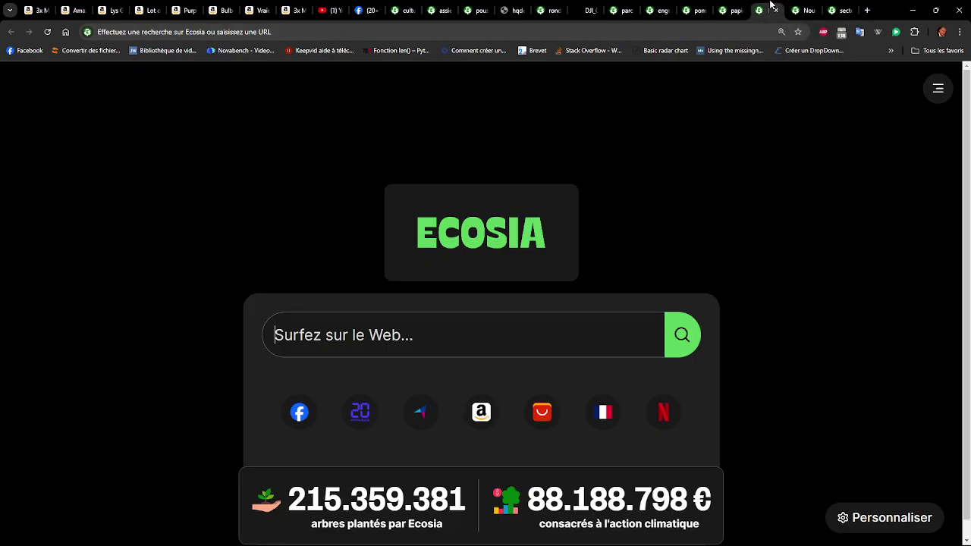
left_click(730, 9)
left_click(759, 6)
key("alt+Tab")
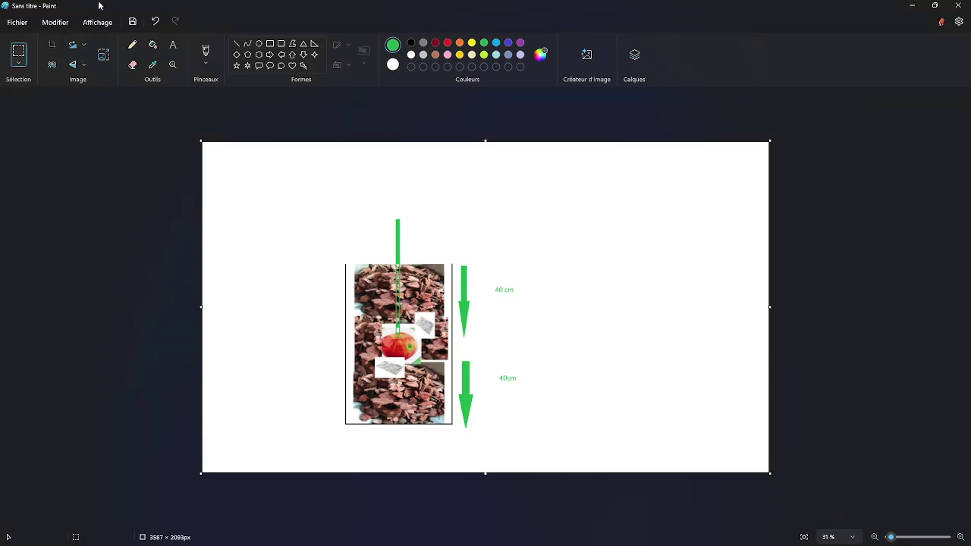
key("alt+Tab")
Go through the Amazon product pages one by one, from the giant lilies and gladiolus bulbs to the orchids and potted roses
left_click(76, 9)
left_click(120, 8)
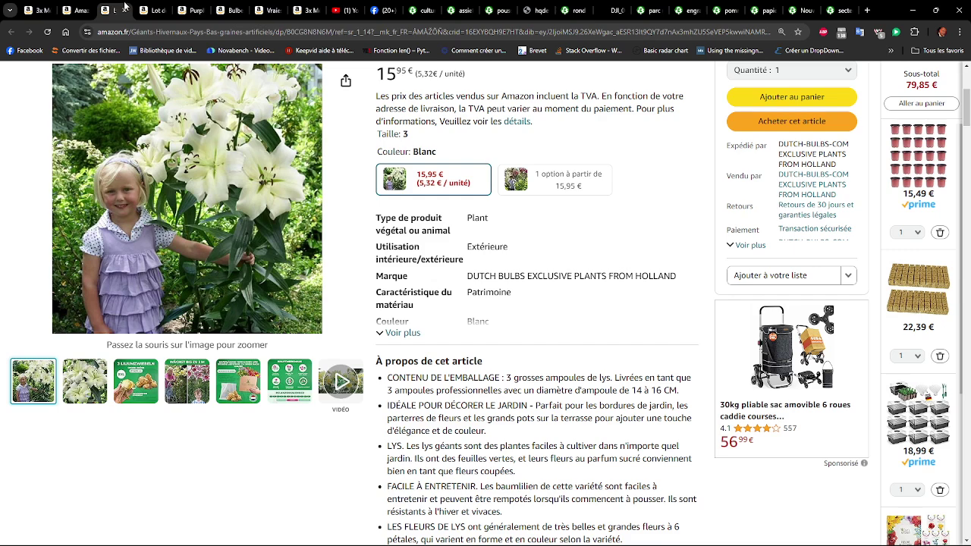
left_click(156, 9)
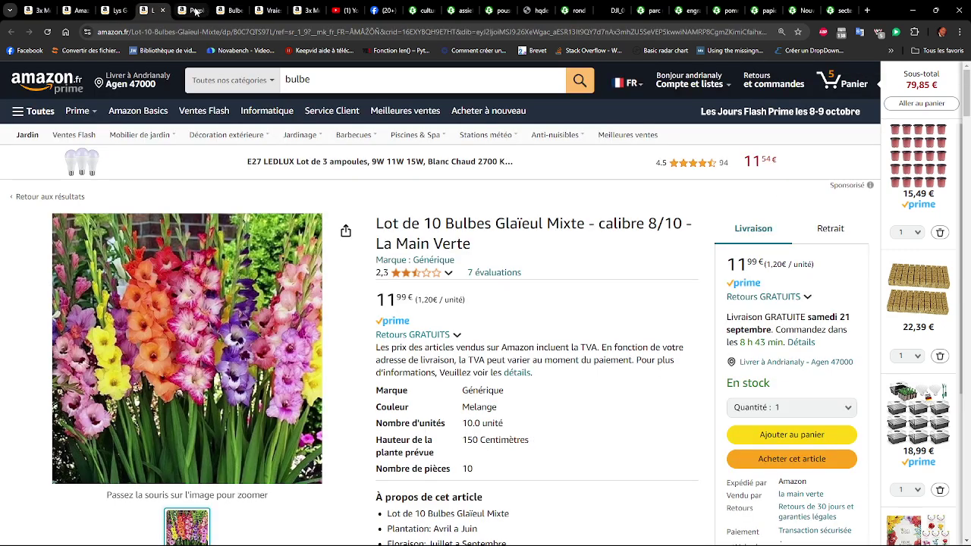
left_click(196, 11)
left_click(228, 9)
left_click(270, 8)
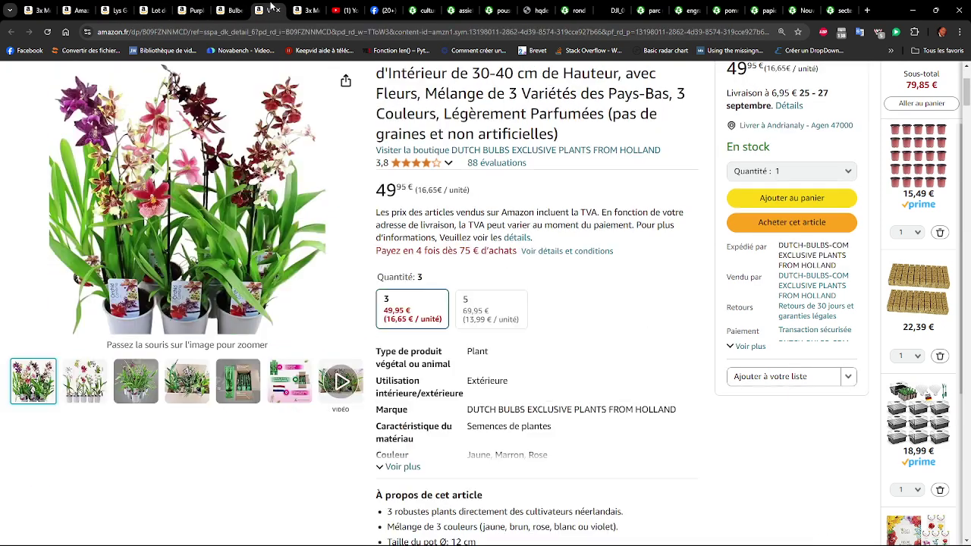
left_click(303, 10)
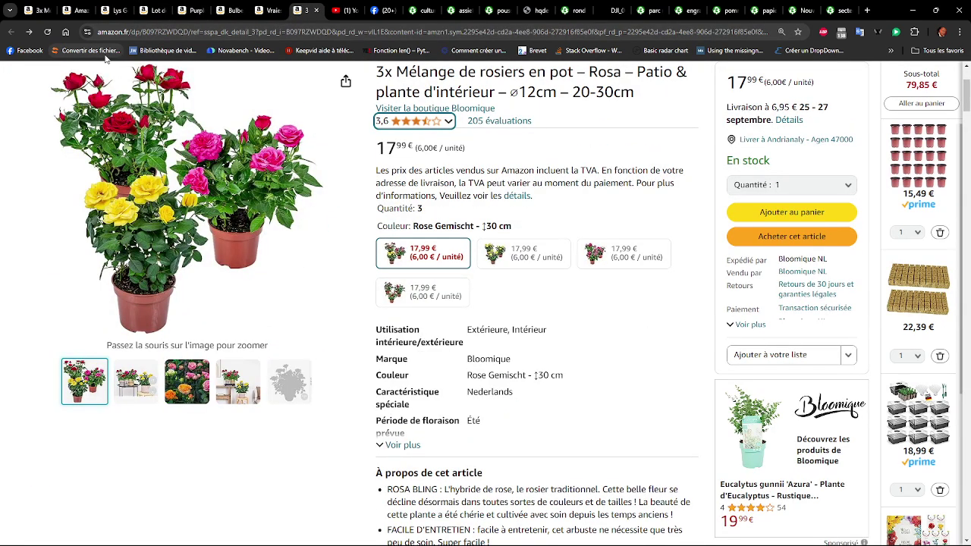
Minimize Chrome to show the Paint container drawing and outline its upper rim with a temporary selection
left_click(913, 10)
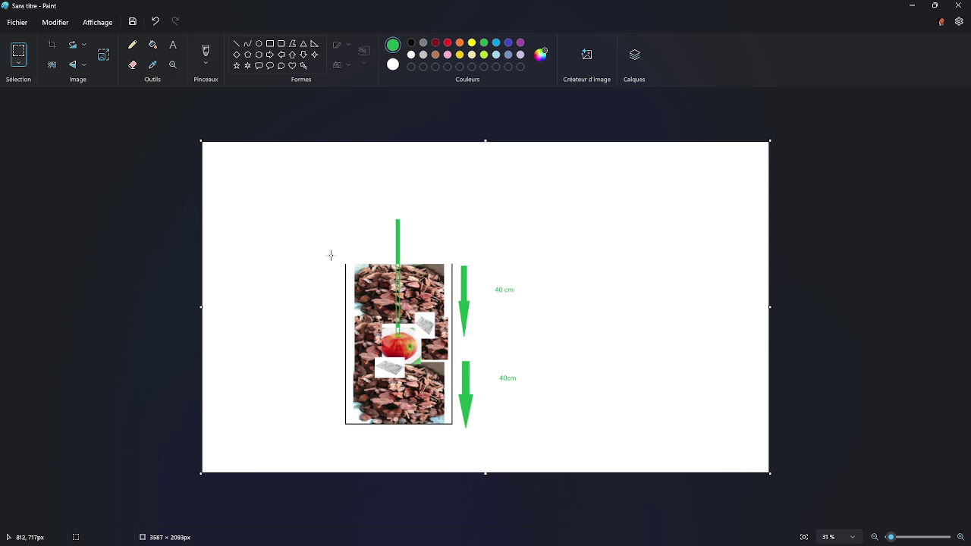
left_click_drag(331, 258, 457, 269)
left_click(479, 221)
key("alt+Tab")
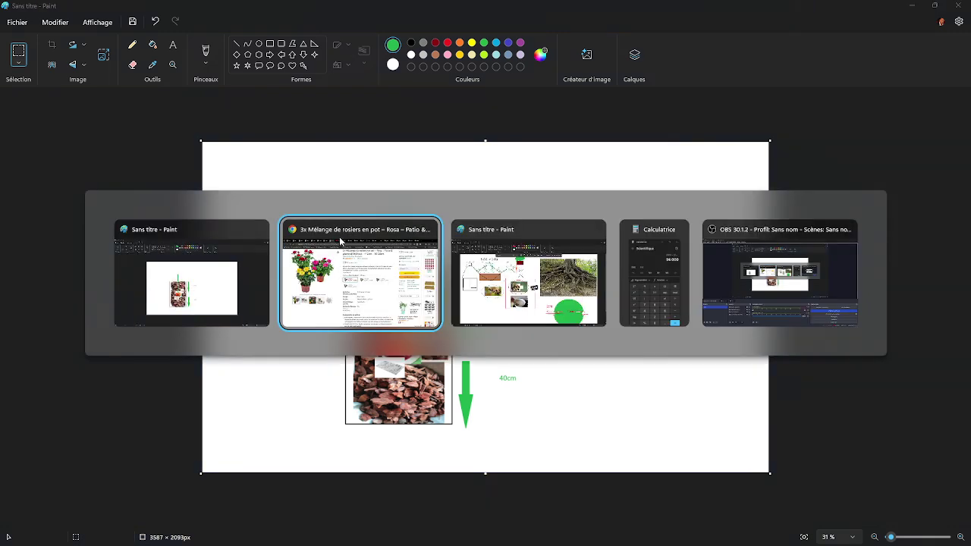
key("alt+Tab")
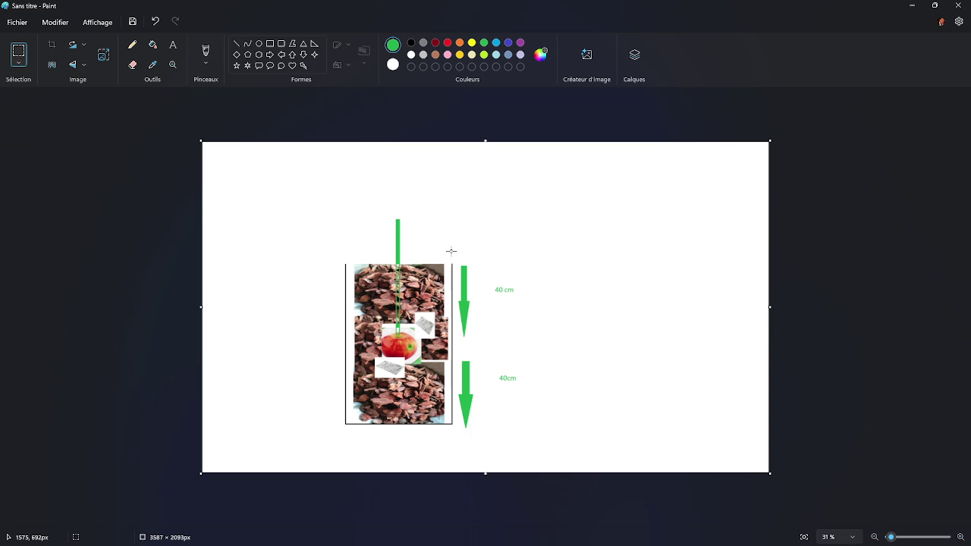
Switch back to Chrome, close the giant lily product page and show the Amazon "bulbe" results
key("alt+Tab")
key("alt+Tab")
key("alt+Tab")
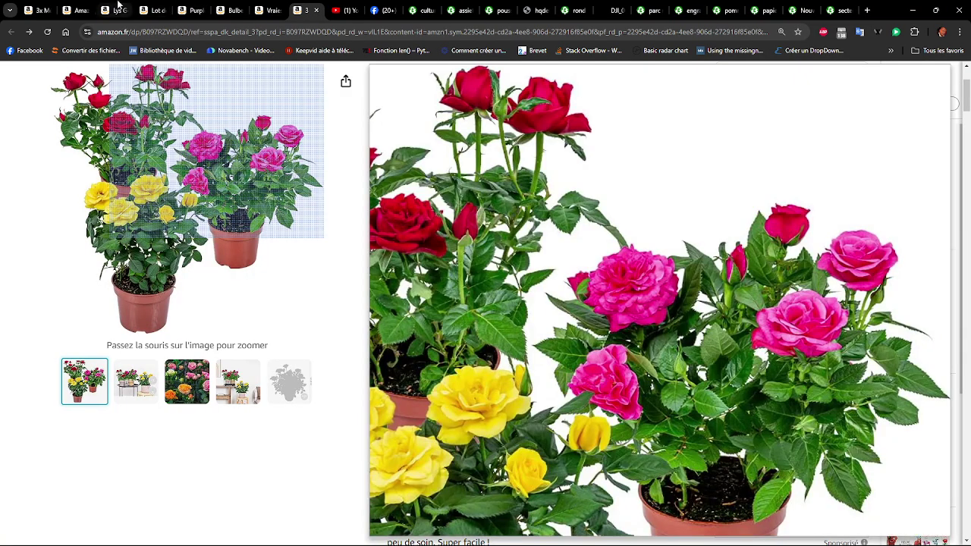
left_click(107, 10)
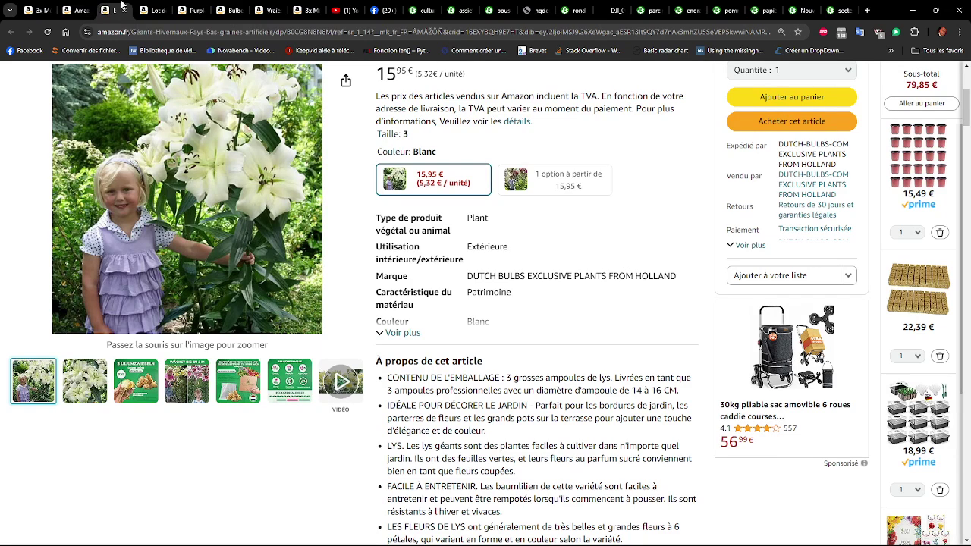
left_click(124, 10)
left_click(79, 9)
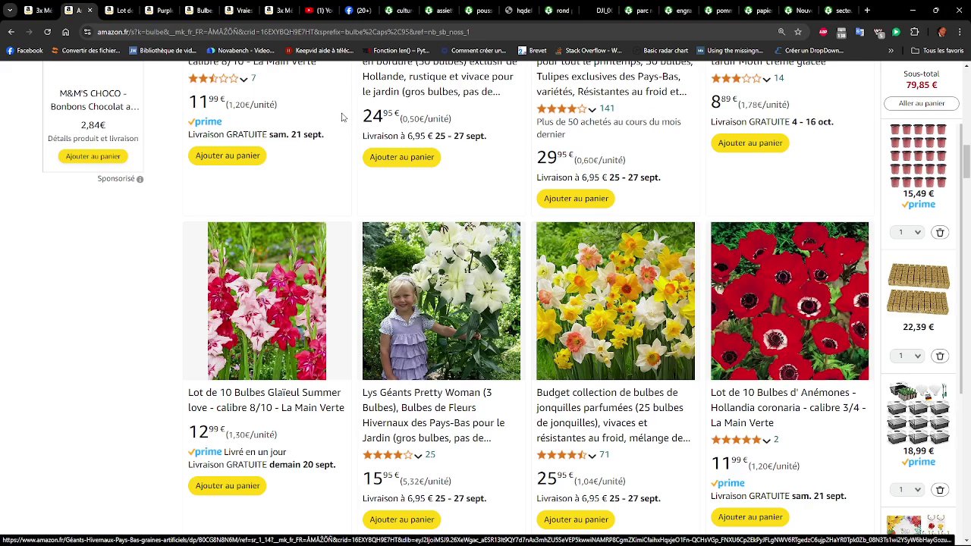
Present both Paint drawings, the tree-root and 12cm circle sketch and the bark container, alternating with the Amazon results
key("alt+Tab")
key("alt+Tab")
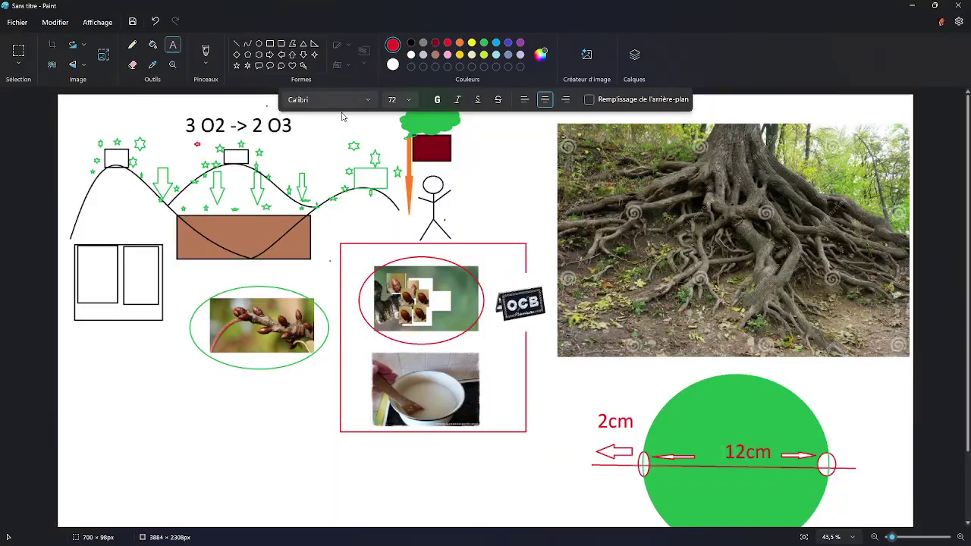
key("alt+Tab")
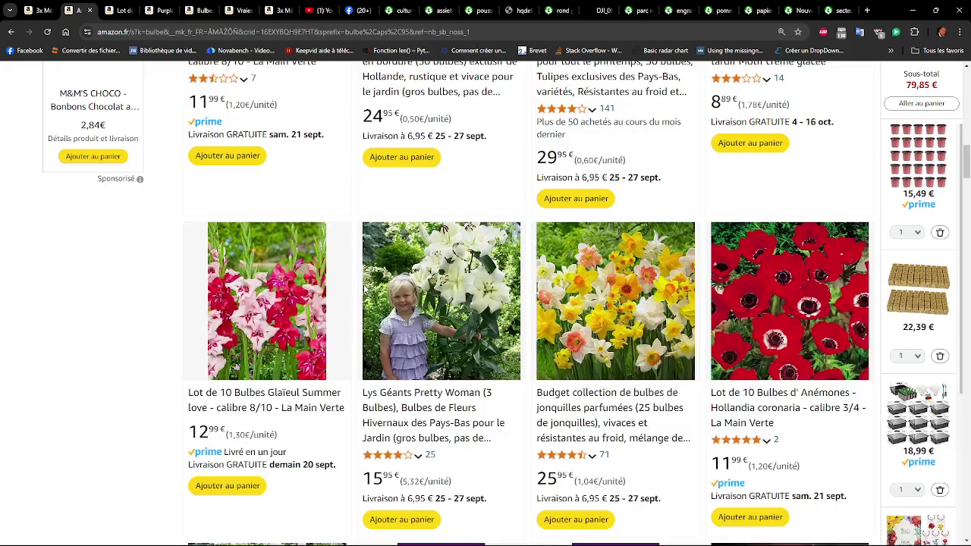
key("alt+Tab")
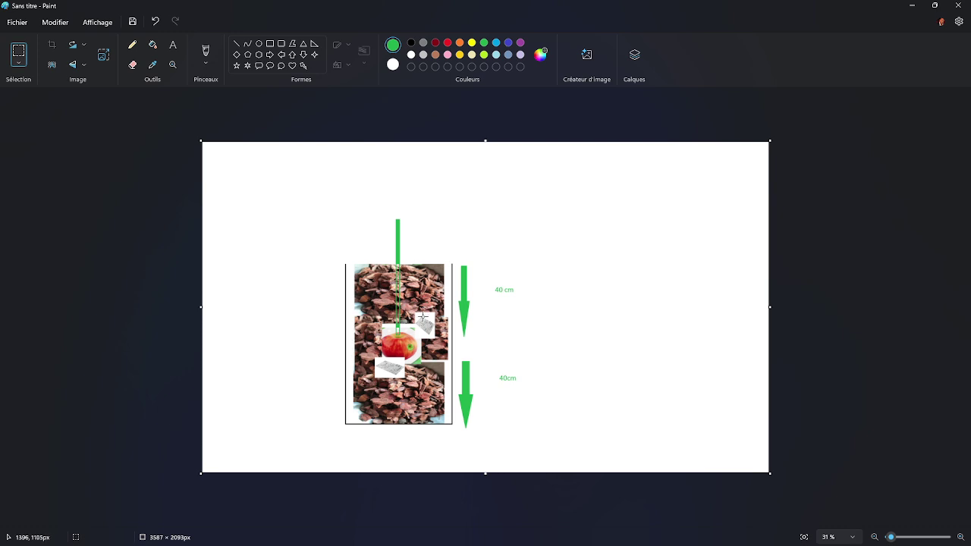
key("alt+Tab")
Review the open Ecosia image tabs, from the work sectors, apple and bark pictures to the roundabout photo and the municipal park
left_click(835, 9)
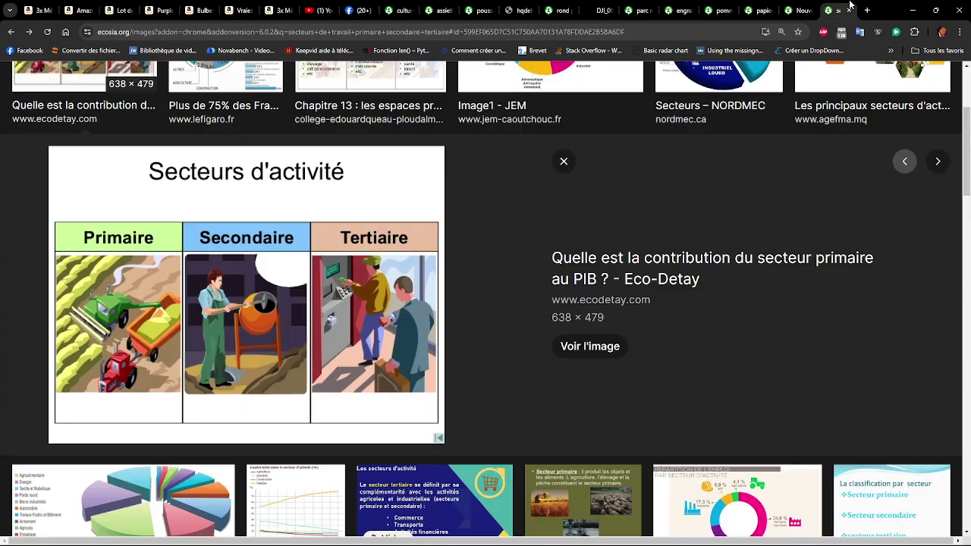
left_click(795, 9)
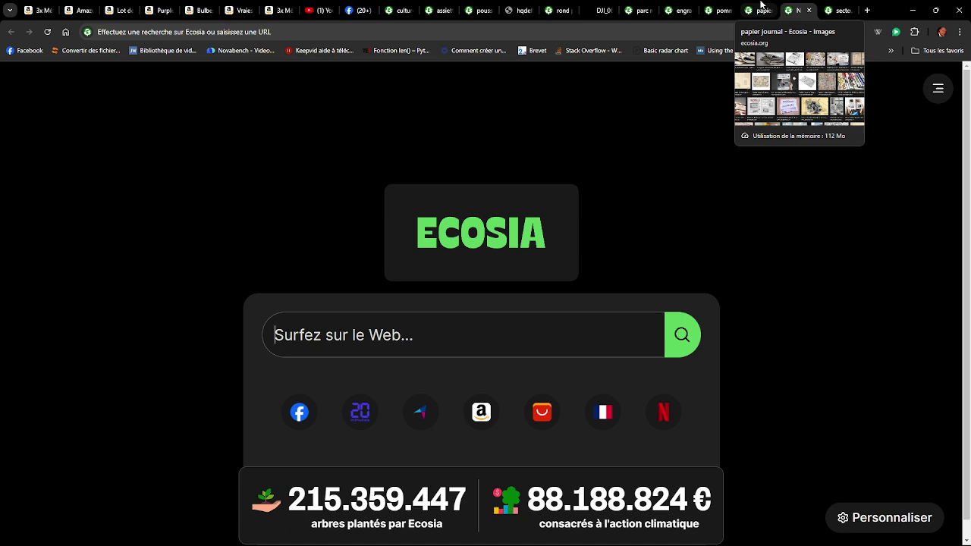
left_click(761, 8)
left_click(715, 7)
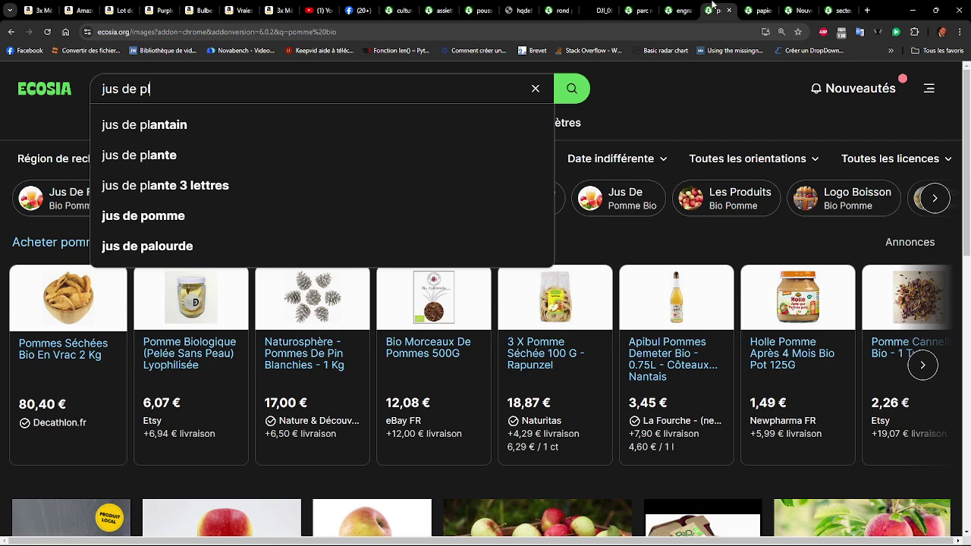
left_click(672, 8)
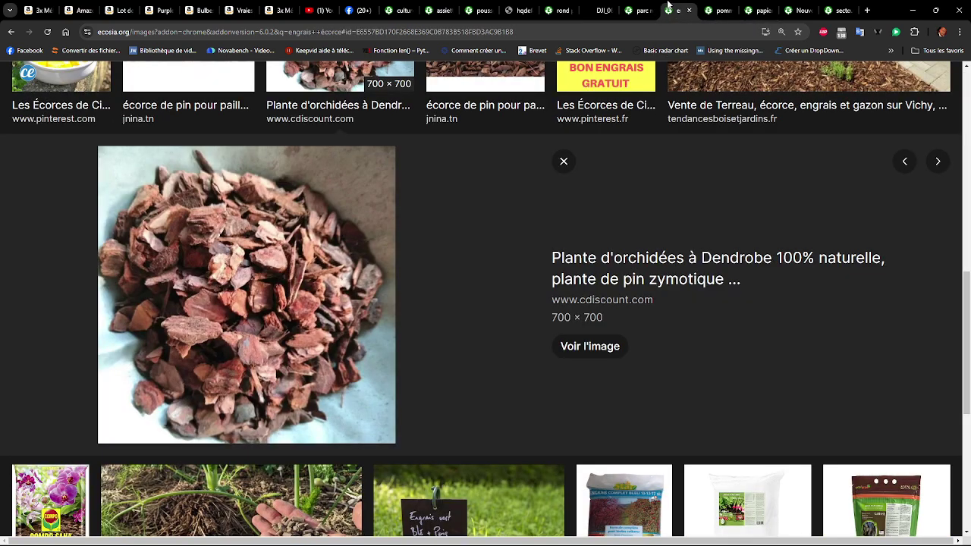
left_click(642, 9)
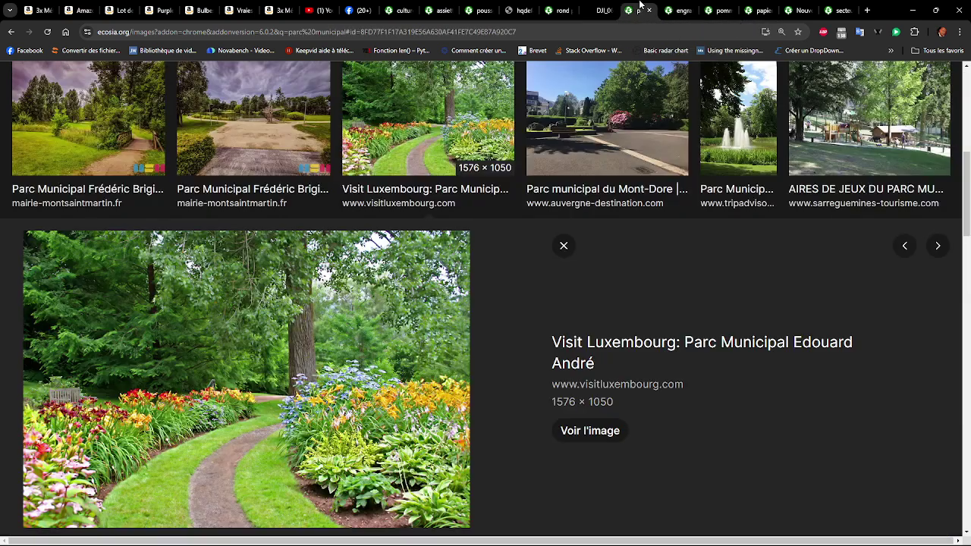
left_click(603, 7)
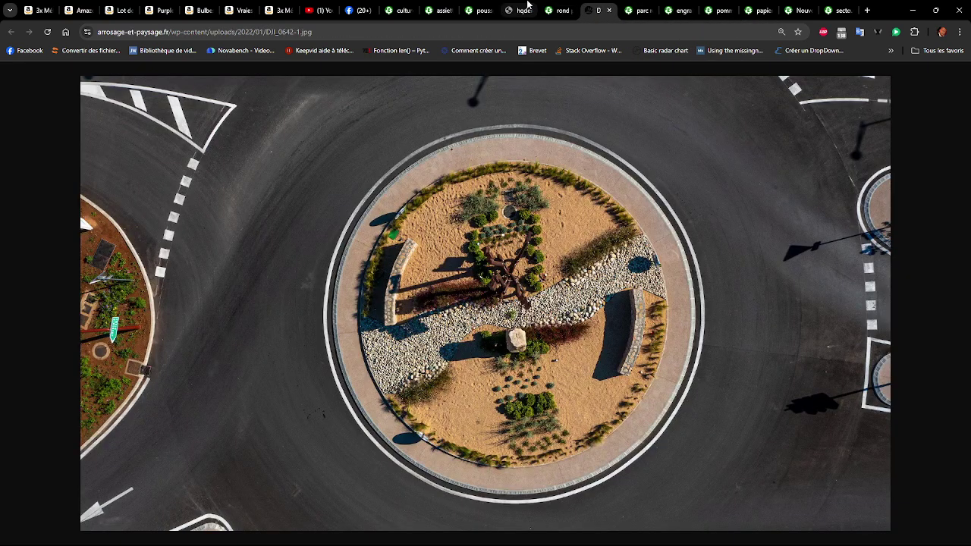
mouse_move(527, 4)
left_click(642, 9)
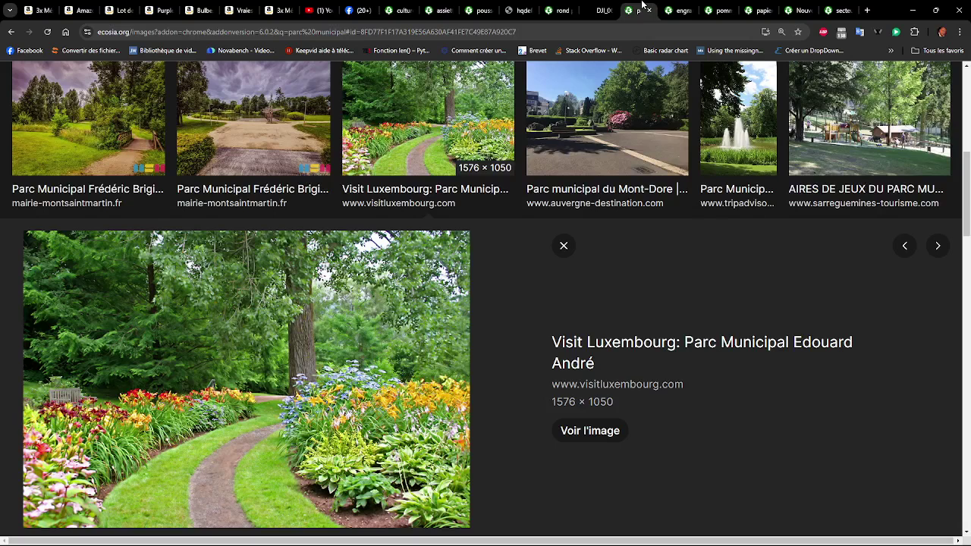
Search Ecosia for "ferme éducative" in a new tab and open the image results
left_click(868, 10)
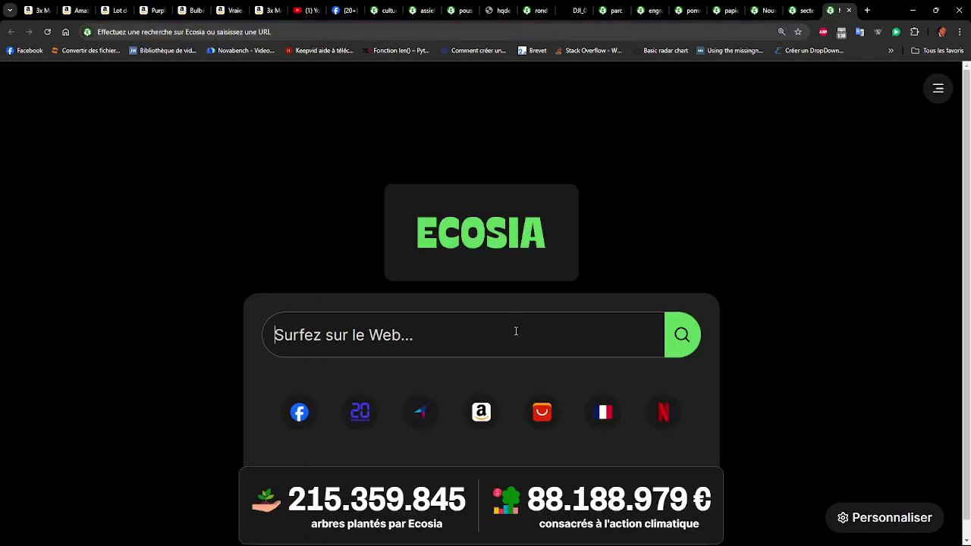
type("ferme éducatu")
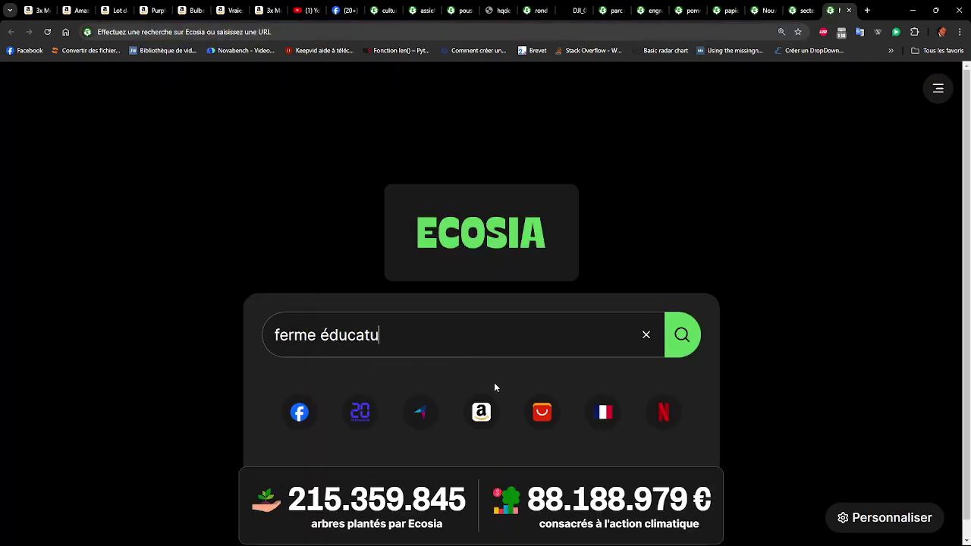
key("BackSpace")
type("ive")
key("Return")
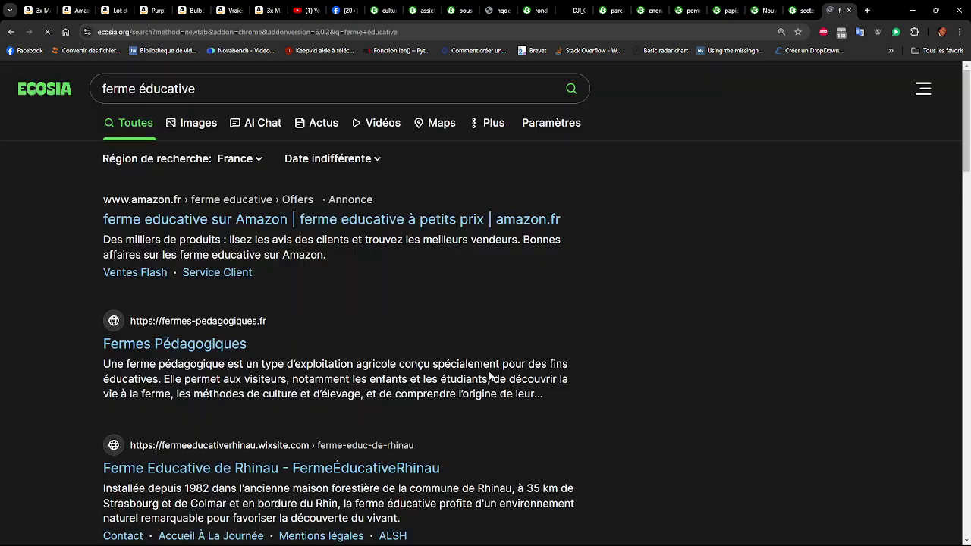
left_click(206, 125)
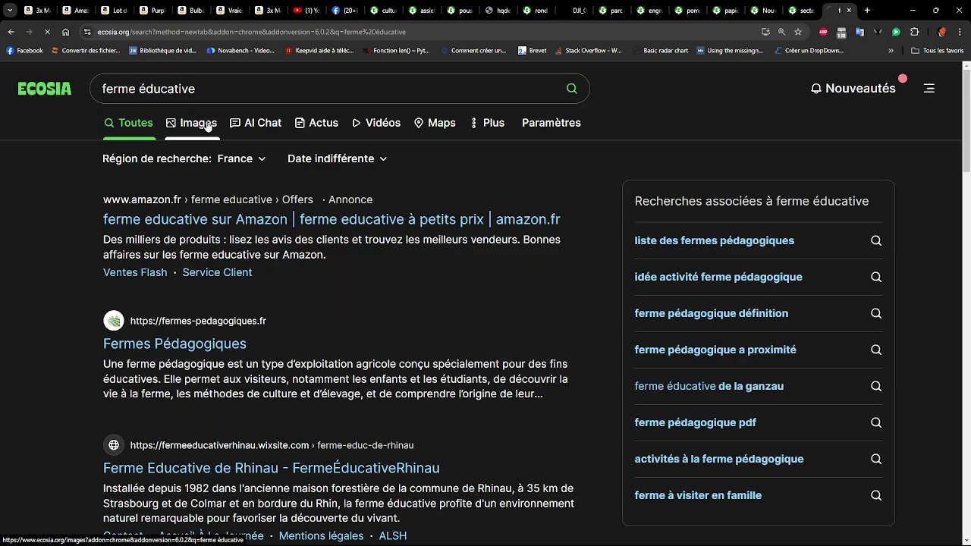